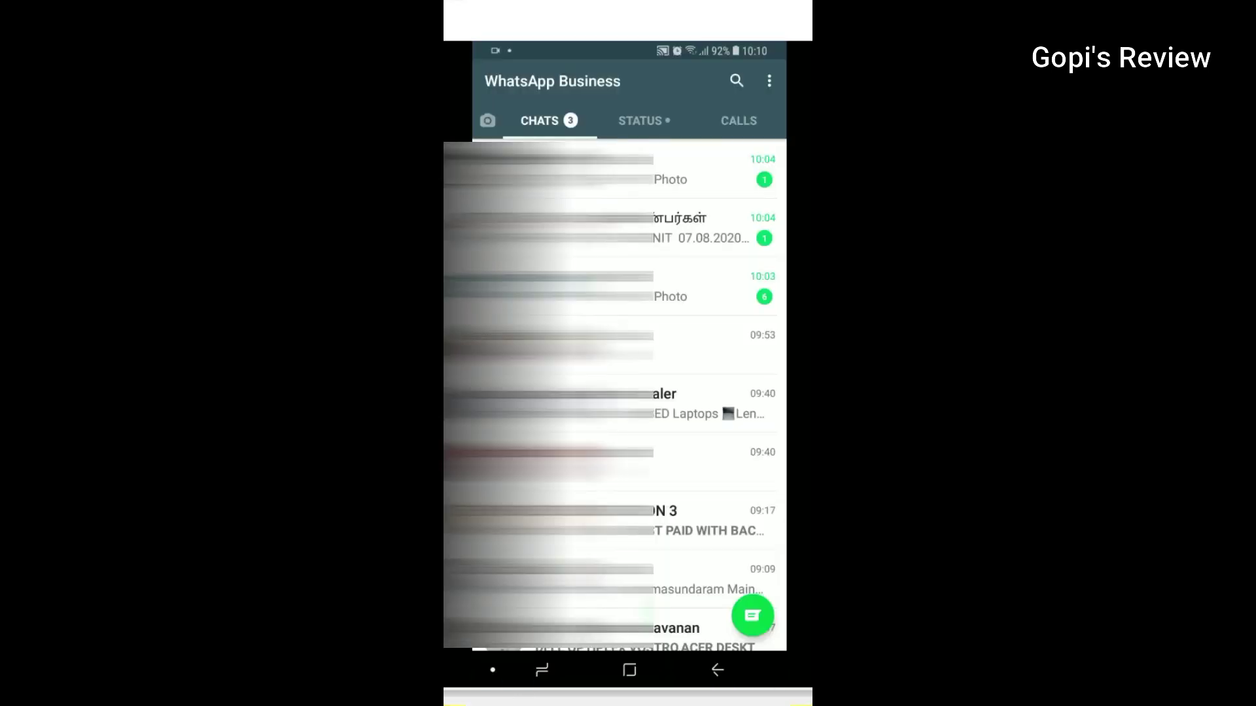
Go to Settings > Business tools > Catalog and start adding a new catalog item.
{"action": "left_click", "coordinate": [770, 81]}
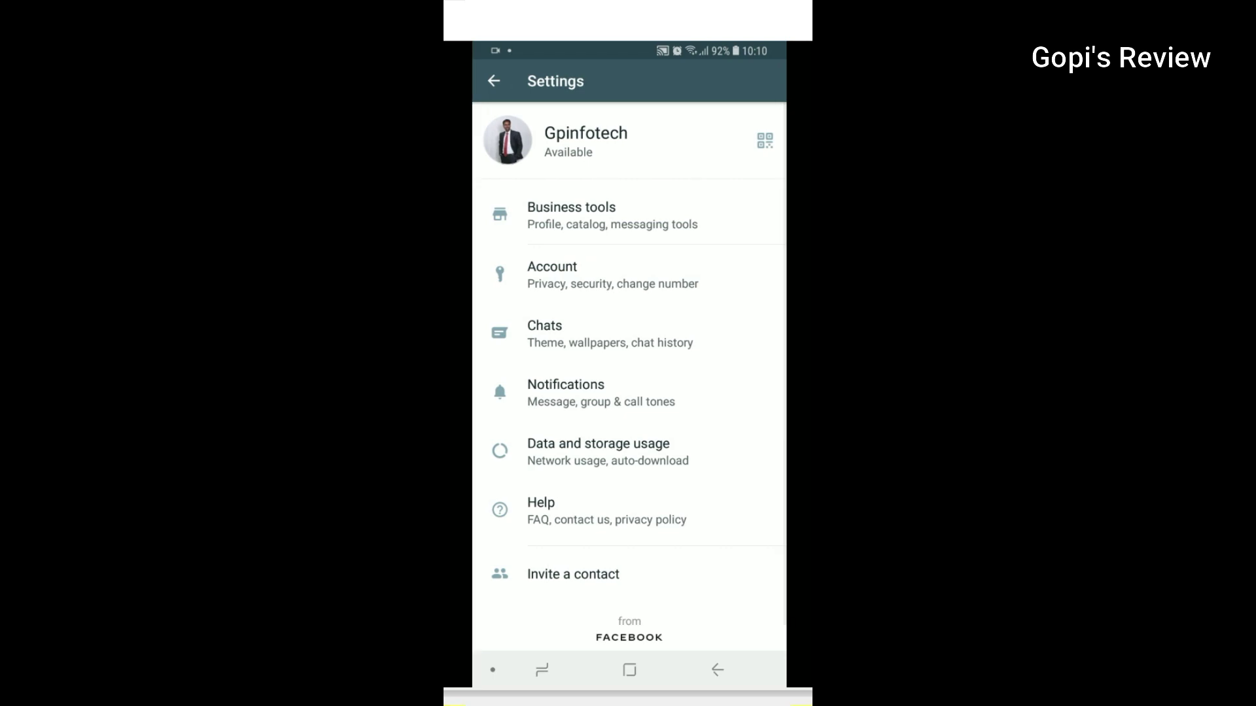
{"action": "left_click", "coordinate": [576, 208]}
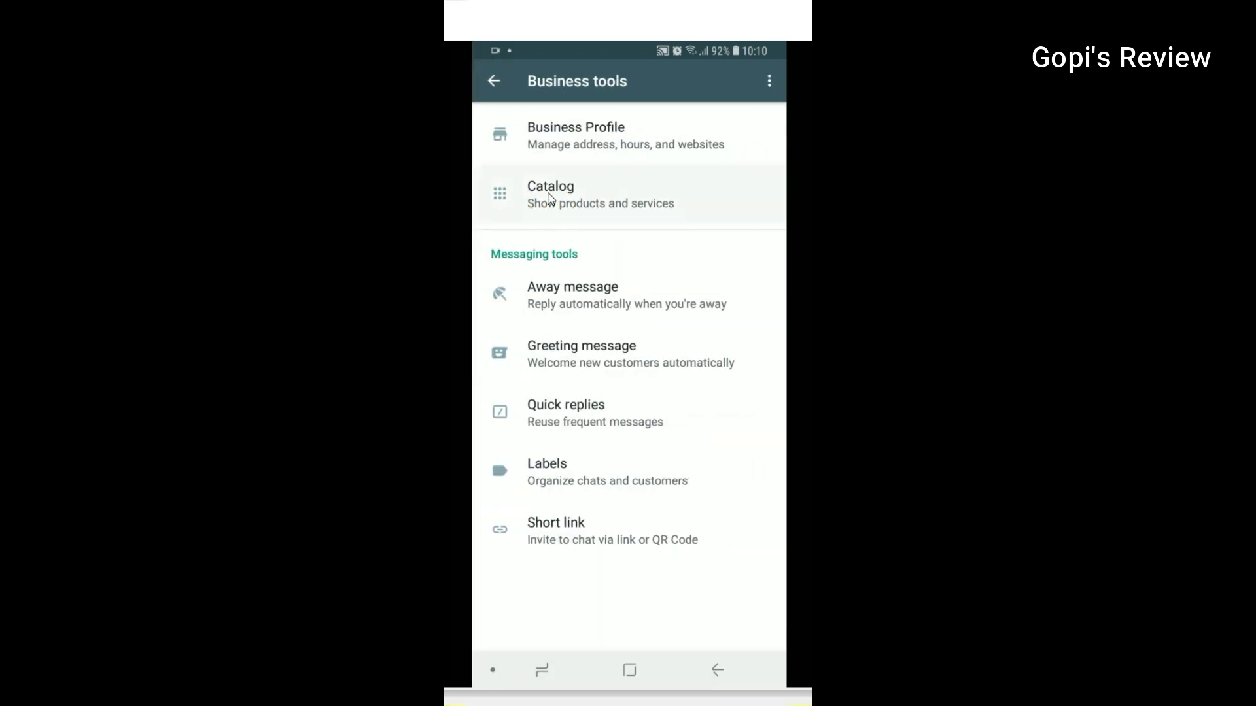
{"action": "left_click", "coordinate": [549, 196]}
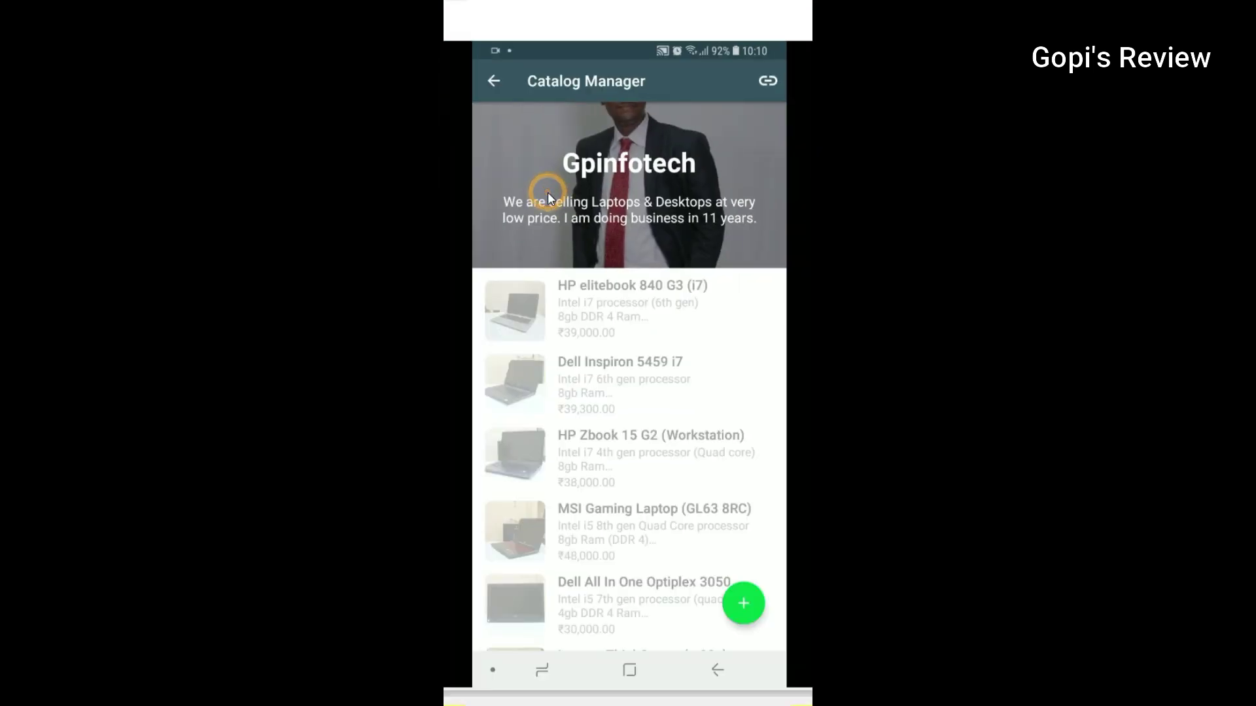
{"action": "scroll", "coordinate": [581, 385], "scroll_direction": "down", "scroll_amount": 10}
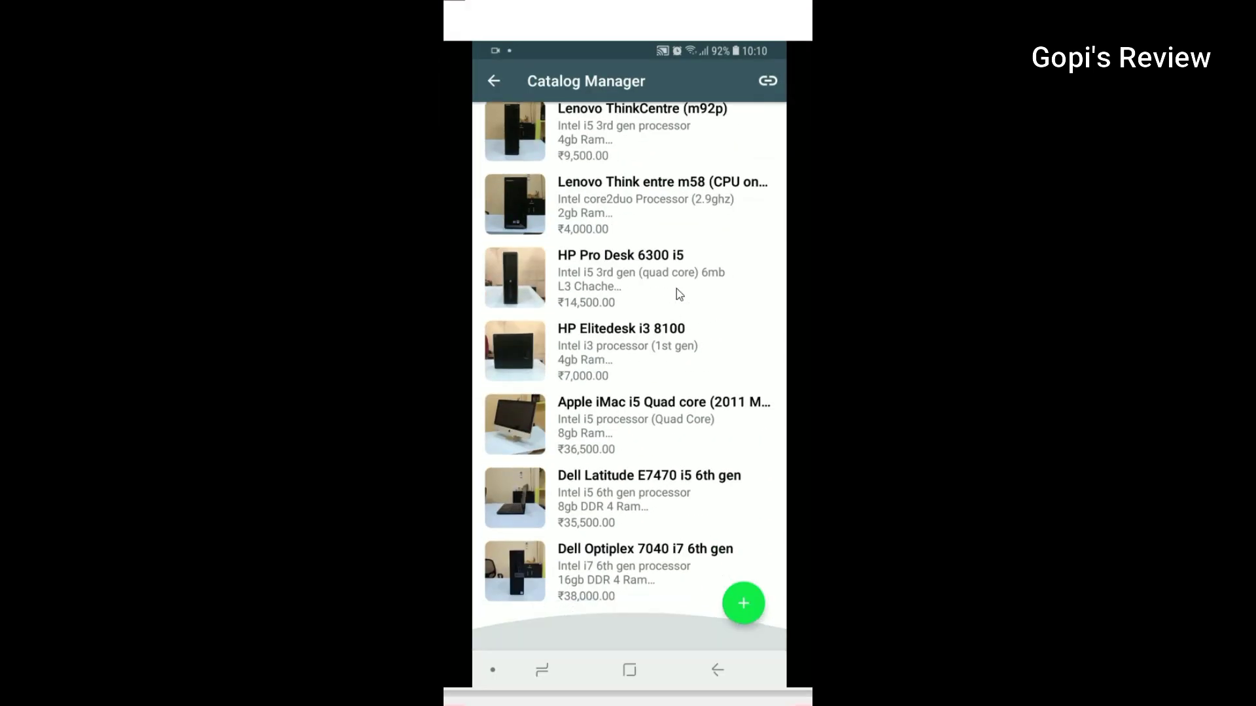
{"action": "left_click", "coordinate": [748, 608]}
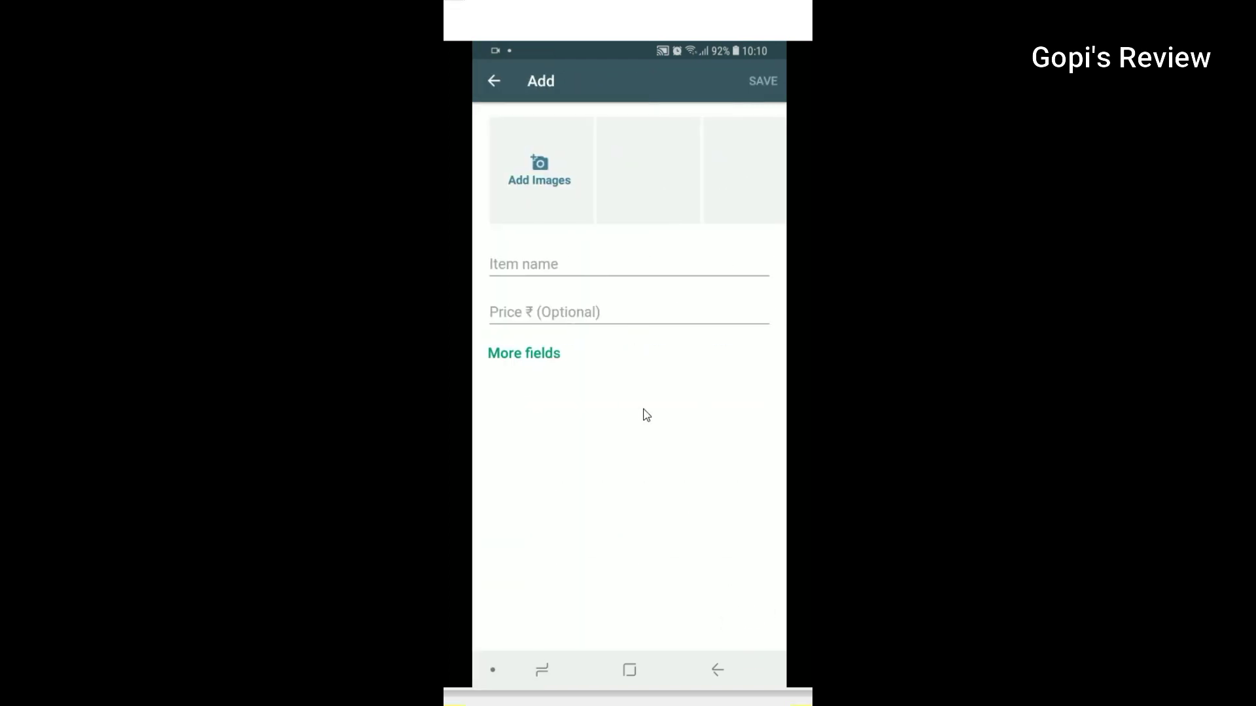
Attach six photos from the gallery's laptop album to the new item.
{"action": "left_click", "coordinate": [546, 185]}
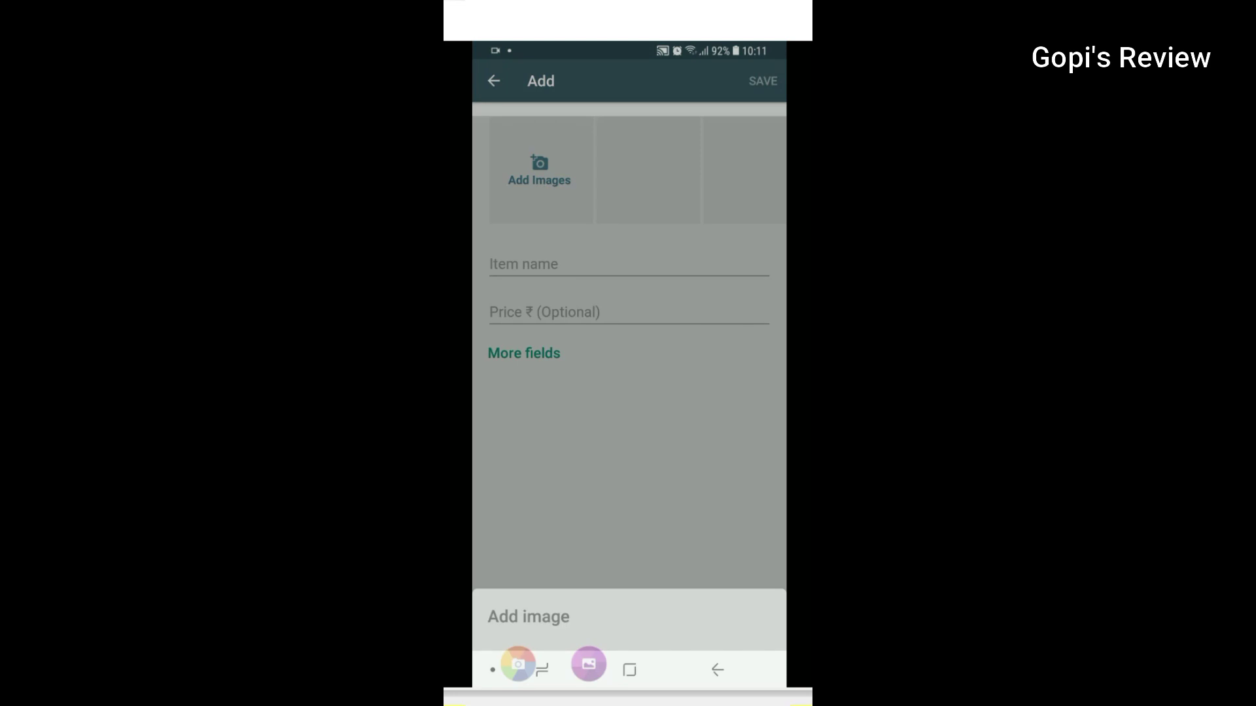
{"action": "left_click", "coordinate": [591, 670]}
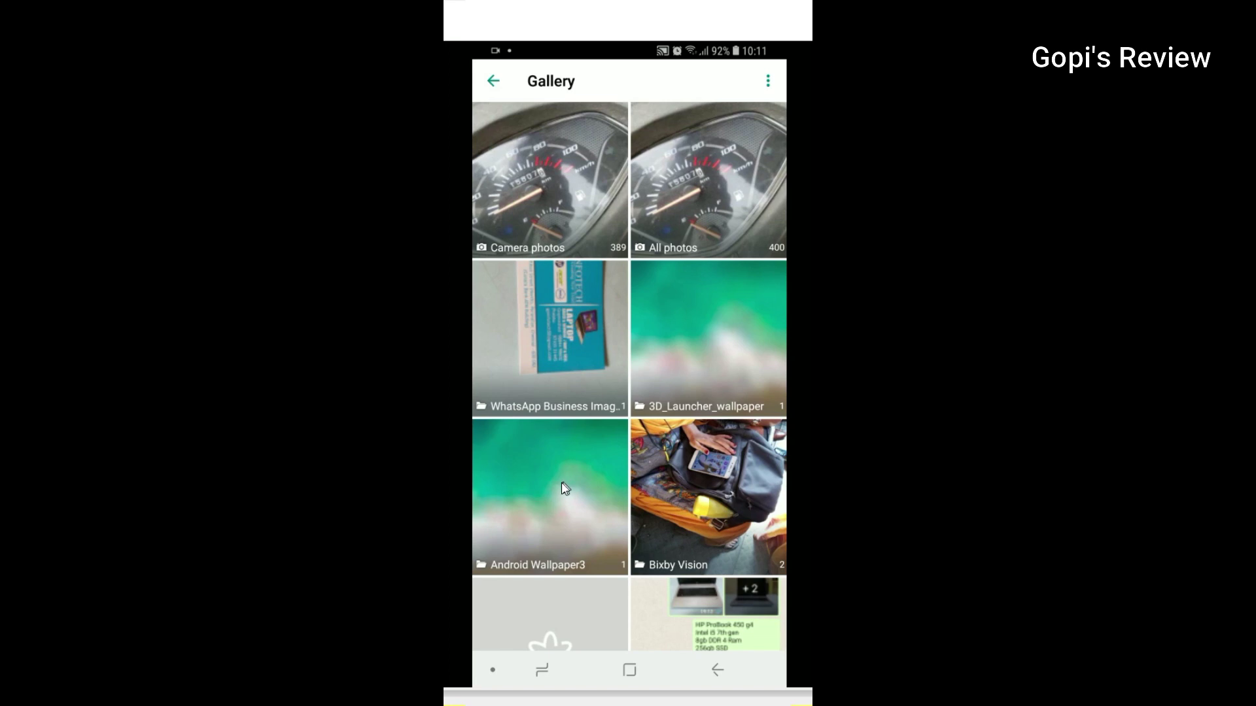
{"action": "scroll", "coordinate": [565, 488], "scroll_direction": "down", "scroll_amount": 8}
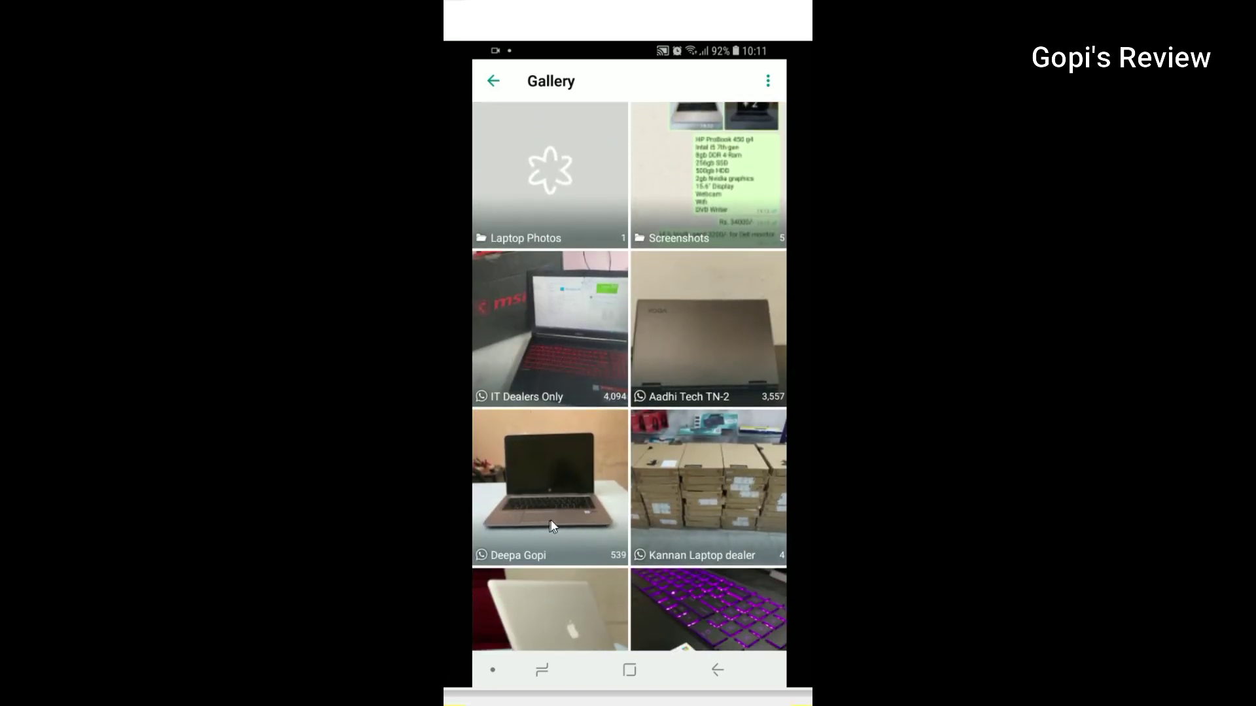
{"action": "scroll", "coordinate": [560, 510], "scroll_direction": "down", "scroll_amount": 2}
{"action": "left_click", "coordinate": [564, 426]}
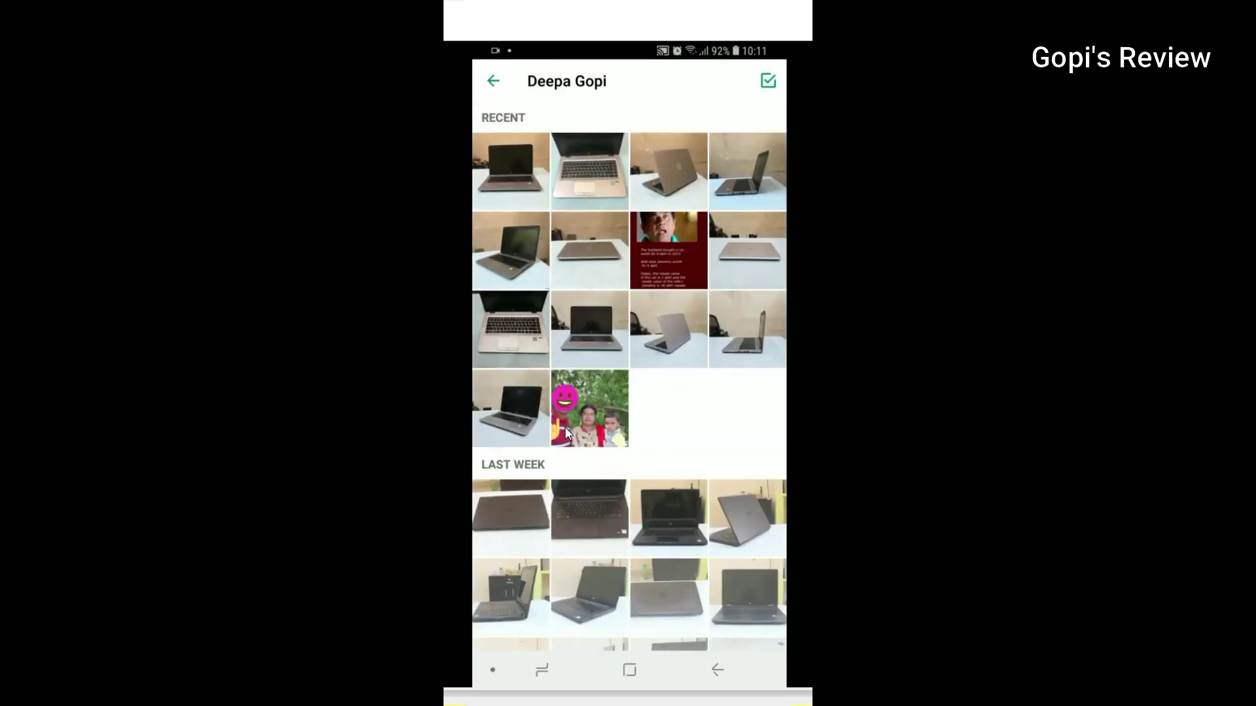
{"action": "left_click", "coordinate": [510, 184]}
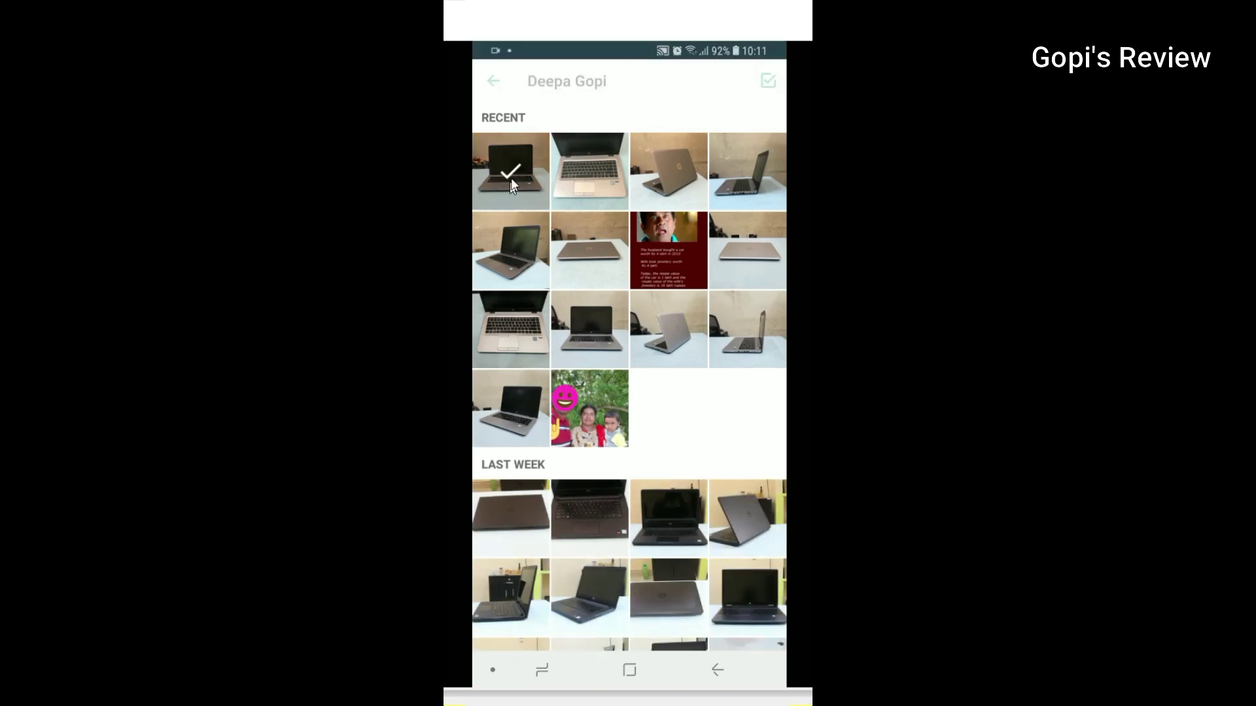
{"action": "left_click", "coordinate": [522, 185]}
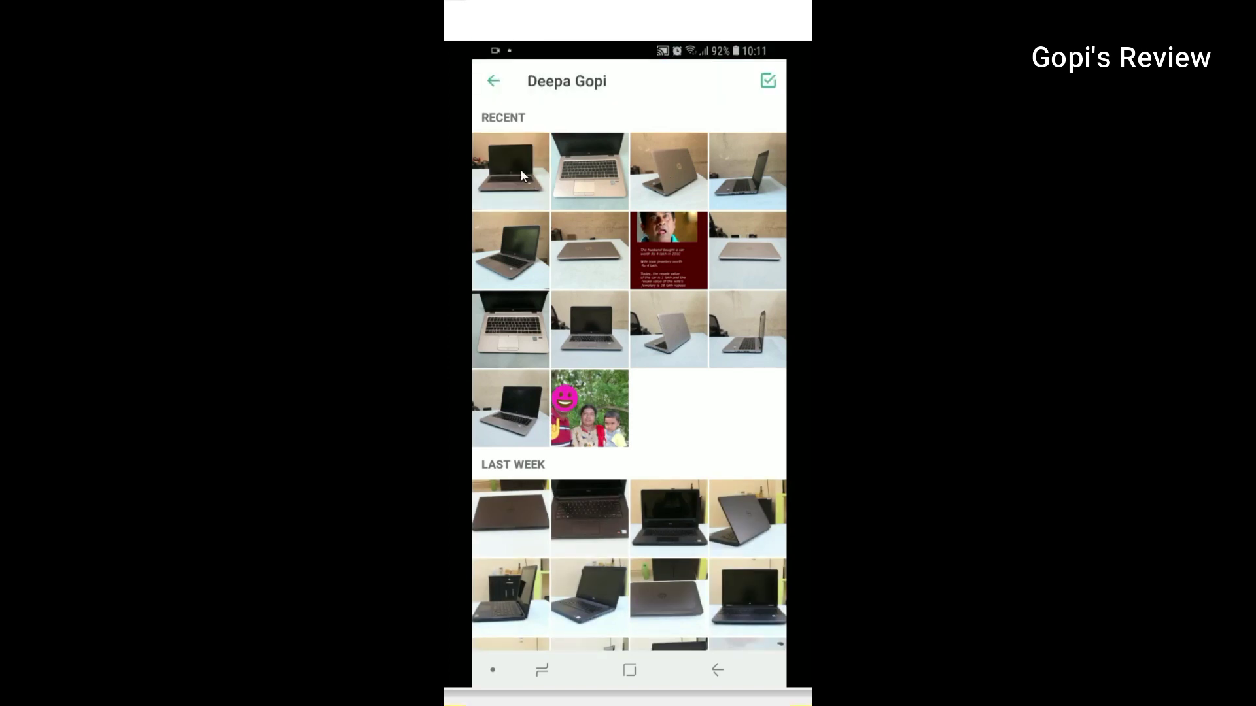
{"action": "left_click", "coordinate": [516, 216]}
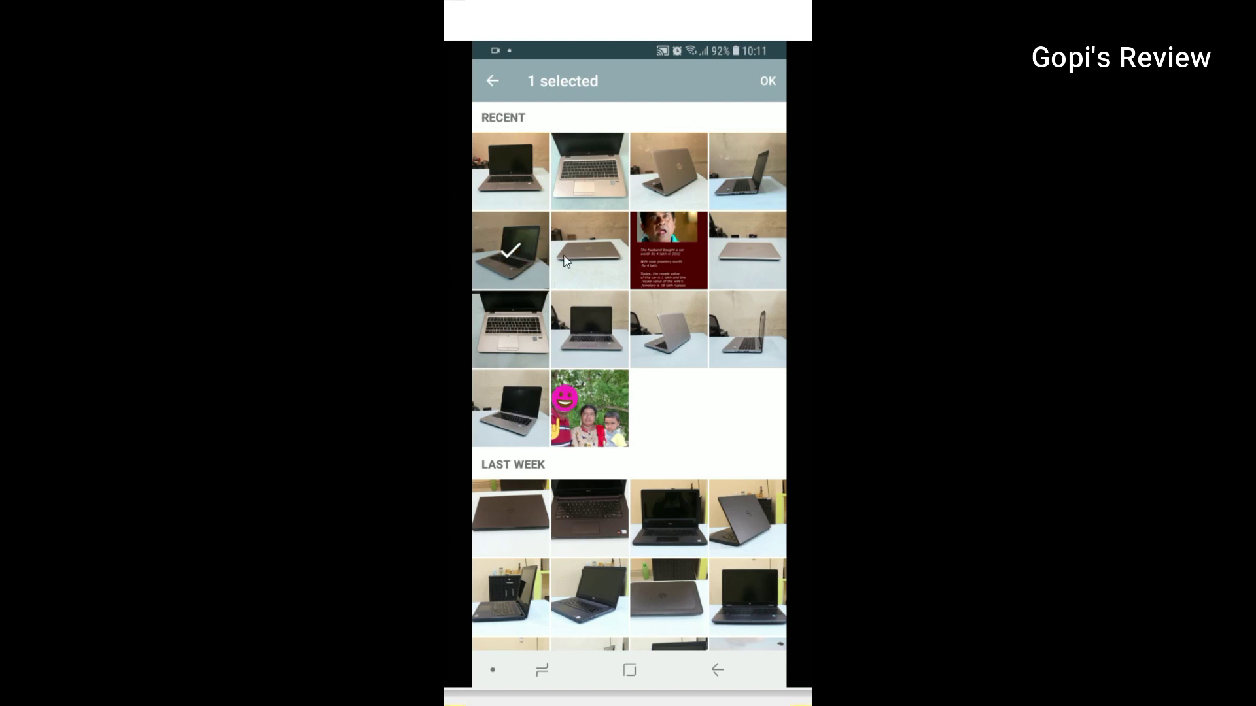
{"action": "left_click", "coordinate": [768, 81]}
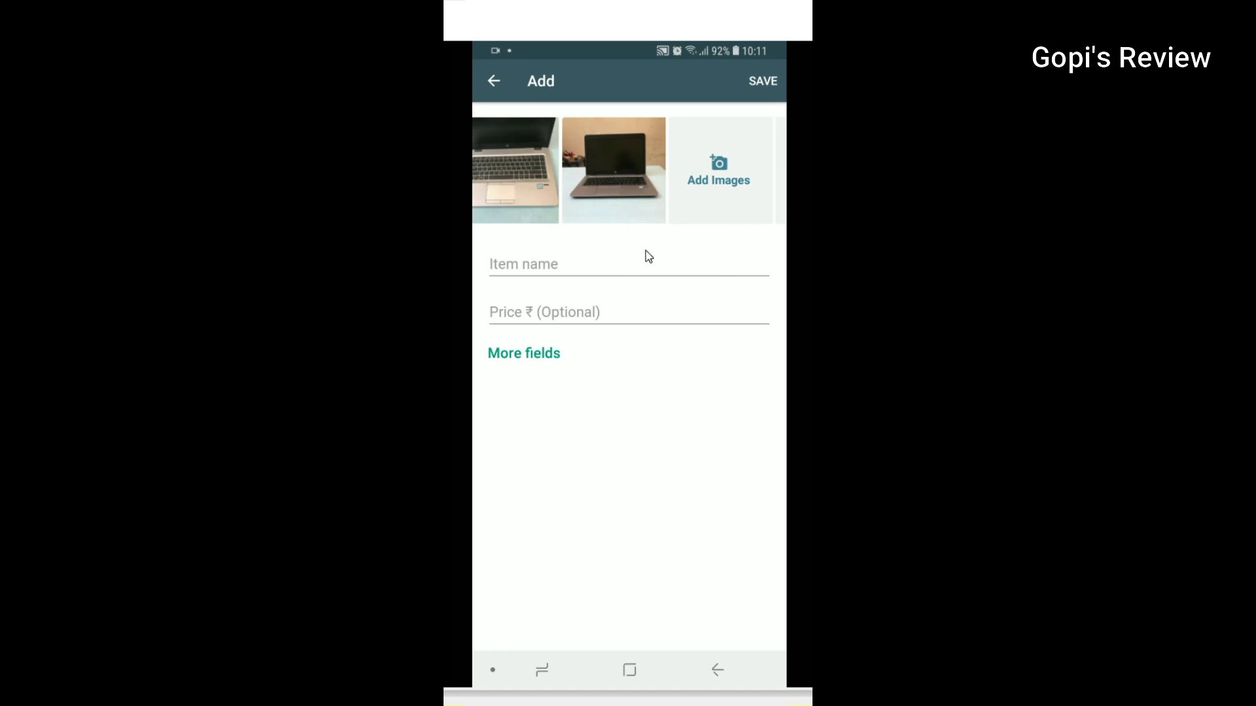
Enter 'HP elitebook' as the item name, correcting the typing mistakes.
{"action": "left_click", "coordinate": [647, 256]}
{"action": "type", "text": "HP i"}
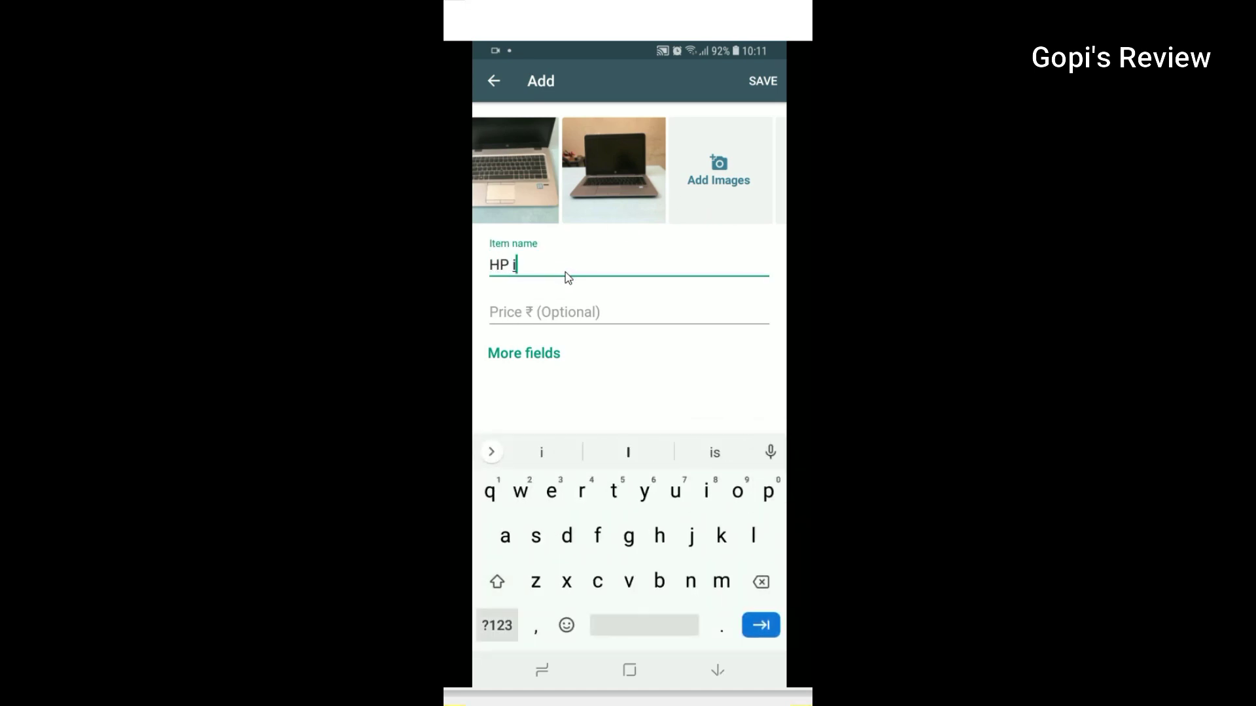
{"action": "type", "text": "5"}
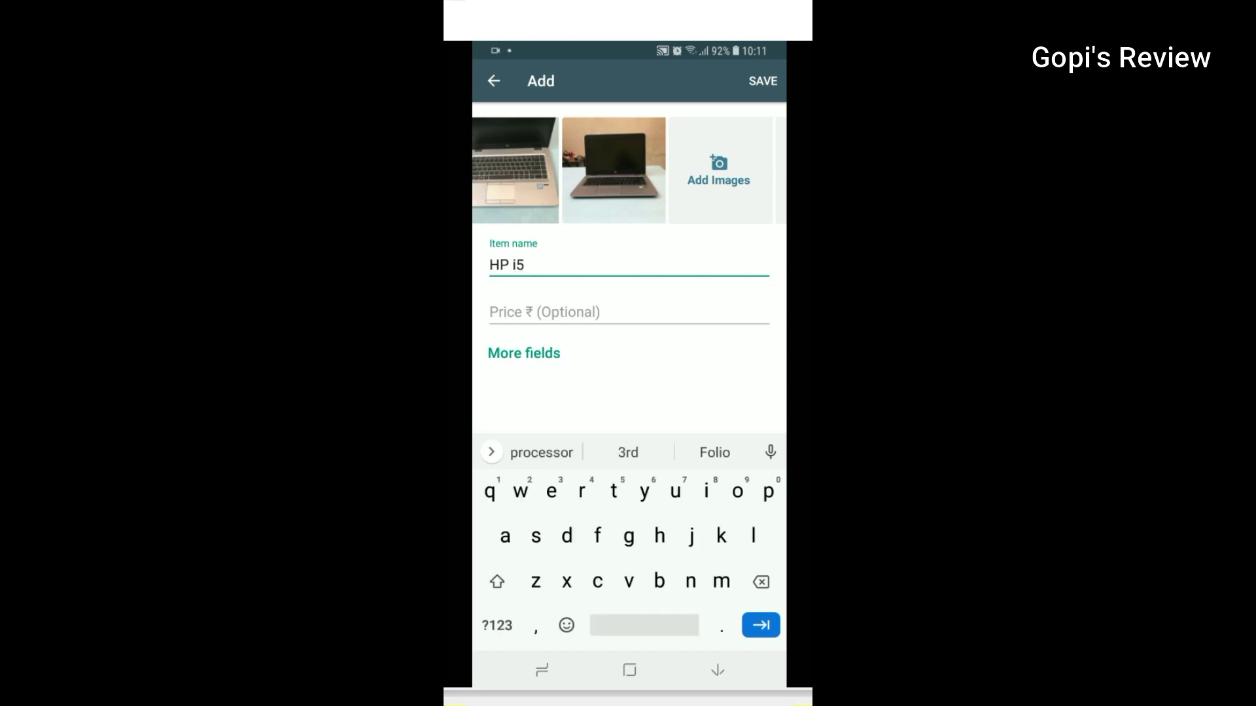
{"action": "key", "text": "BackSpace"}
{"action": "key", "text": "BackSpace"}
{"action": "key", "text": "BackSpace"}
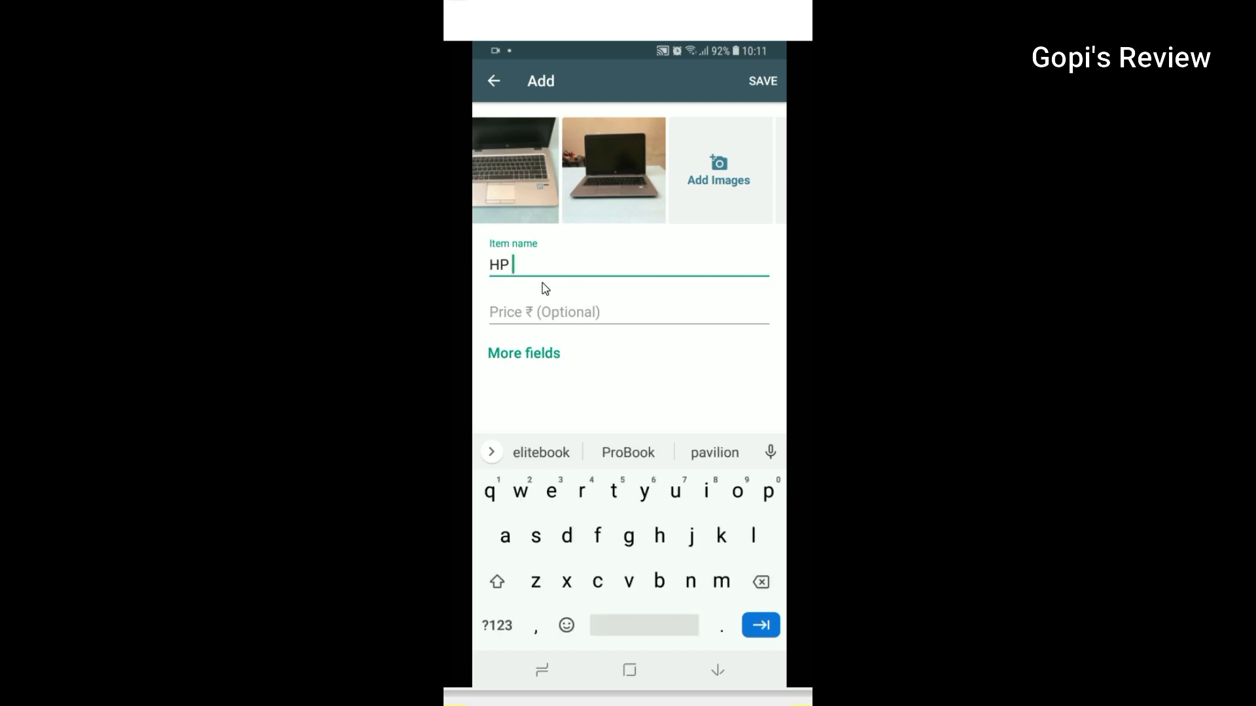
{"action": "type", "text": "elitebook i5 "}
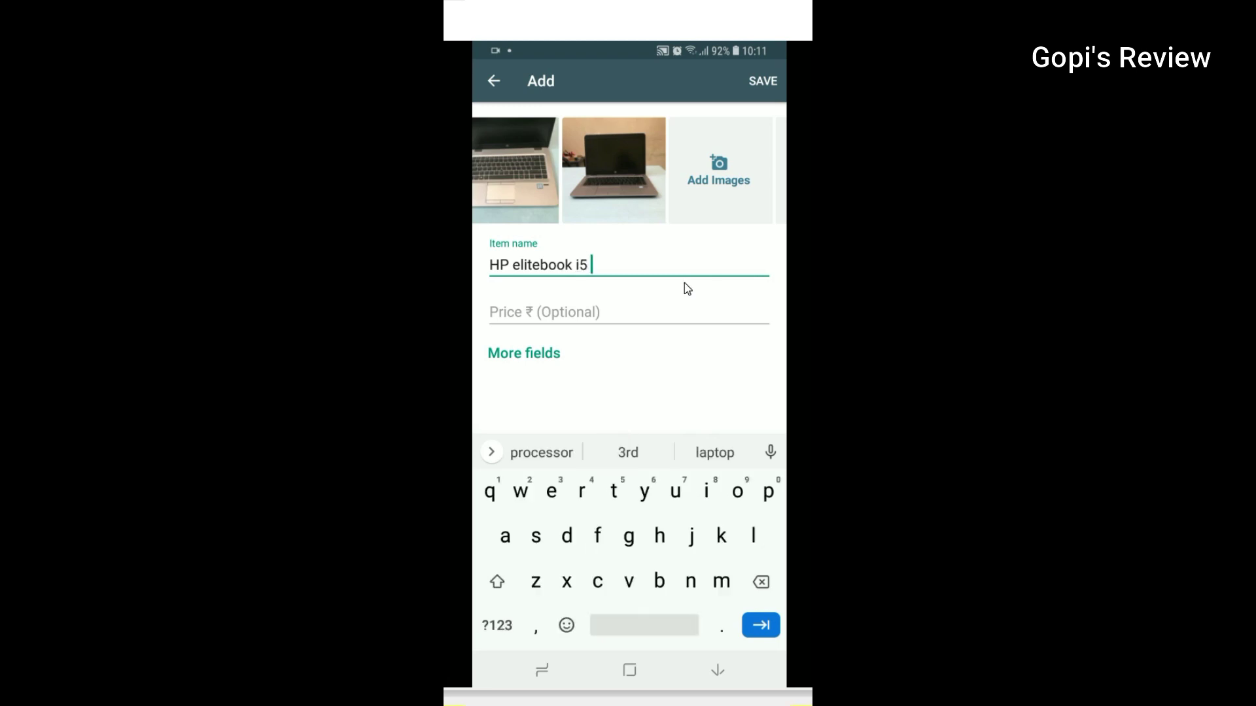
{"action": "type", "text": "6th"}
{"action": "key", "text": "BackSpace"}
{"action": "key", "text": "BackSpace"}
{"action": "key", "text": "BackSpace"}
{"action": "key", "text": "BackSpace"}
{"action": "key", "text": "BackSpace"}
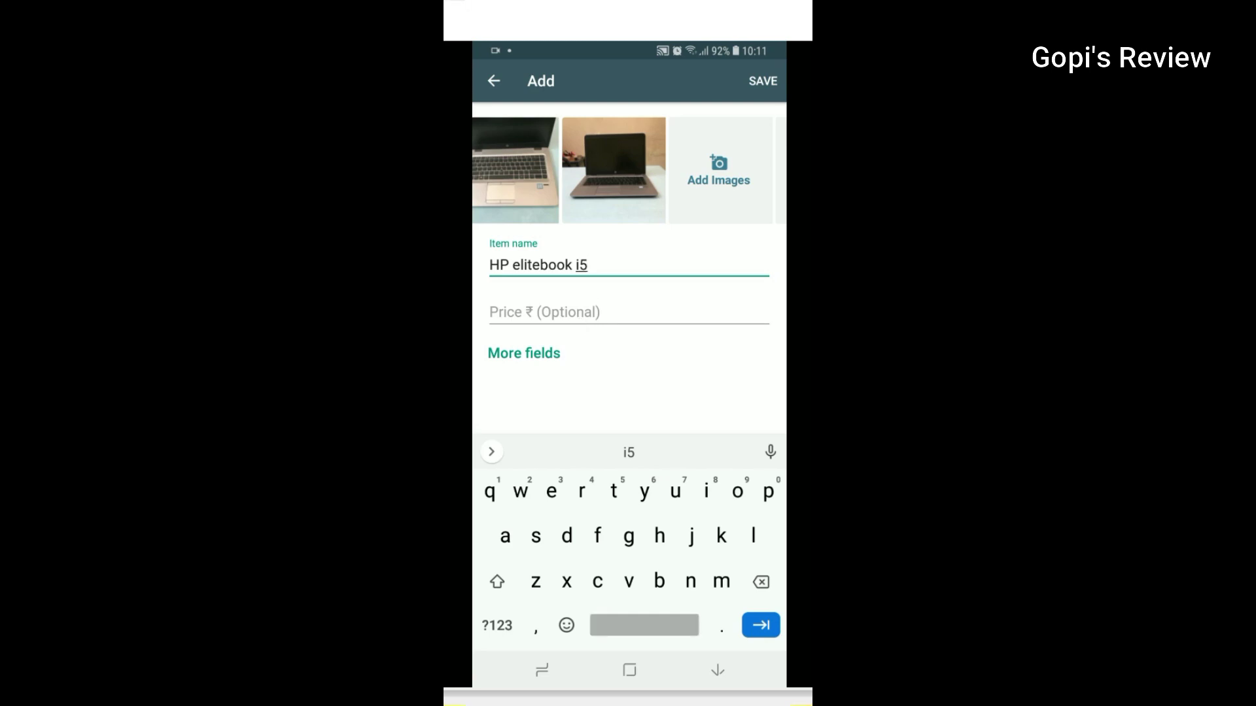
{"action": "key", "text": "BackSpace"}
{"action": "key", "text": "BackSpace"}
{"action": "key", "text": "BackSpace"}
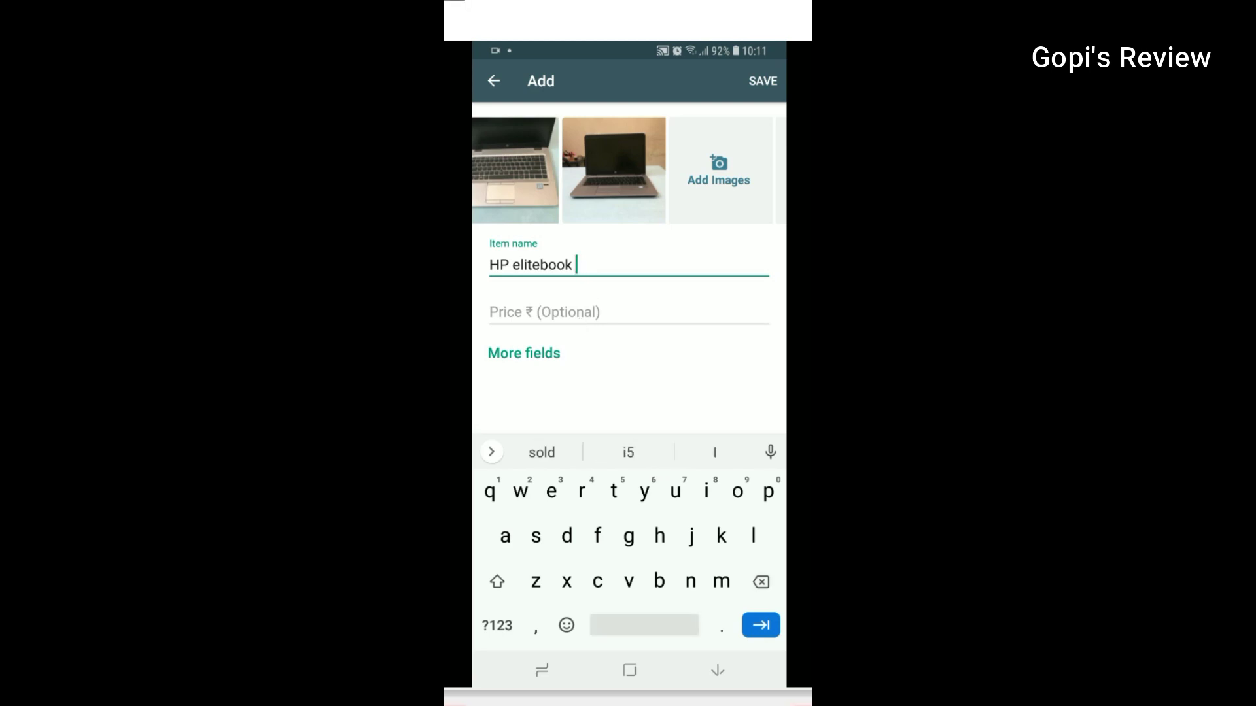
Complete the name as 'HP elitebook 840 g3' and enter a price of 34000.
{"action": "left_click", "coordinate": [497, 625]}
{"action": "type", "text": "840 g"}
{"action": "left_click", "coordinate": [497, 625]}
{"action": "type", "text": "g"}
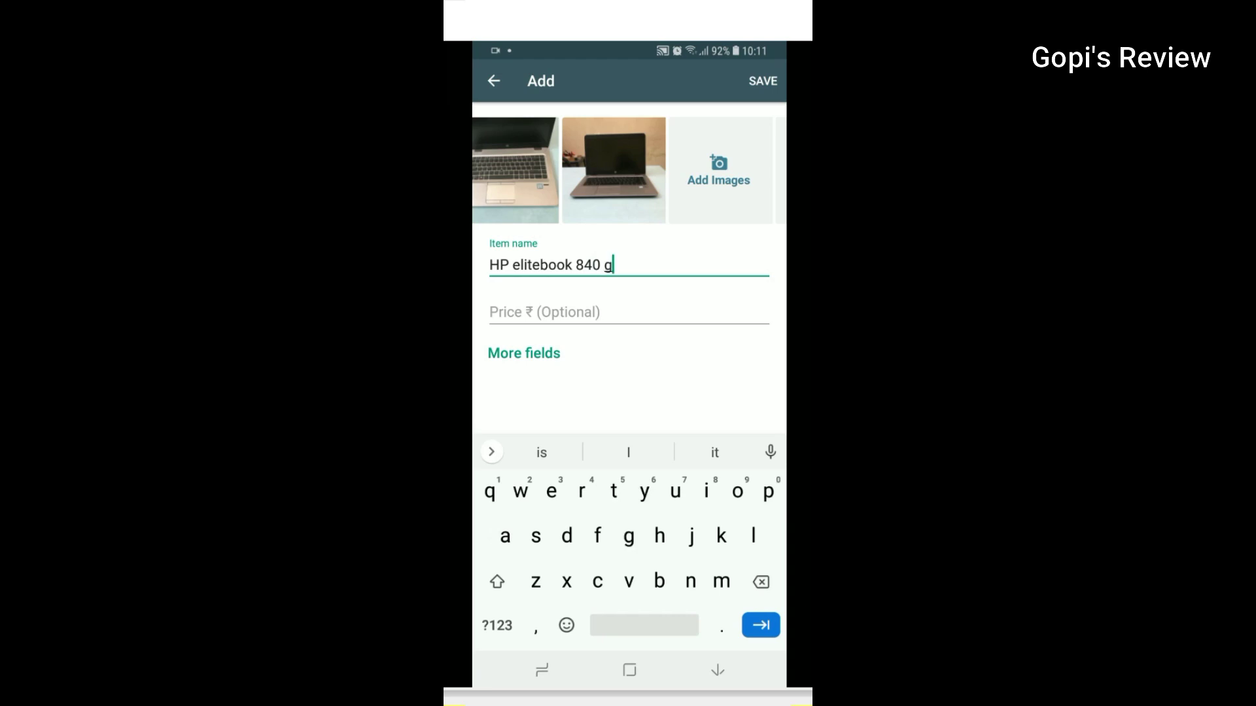
{"action": "left_click", "coordinate": [497, 626]}
{"action": "type", "text": "3"}
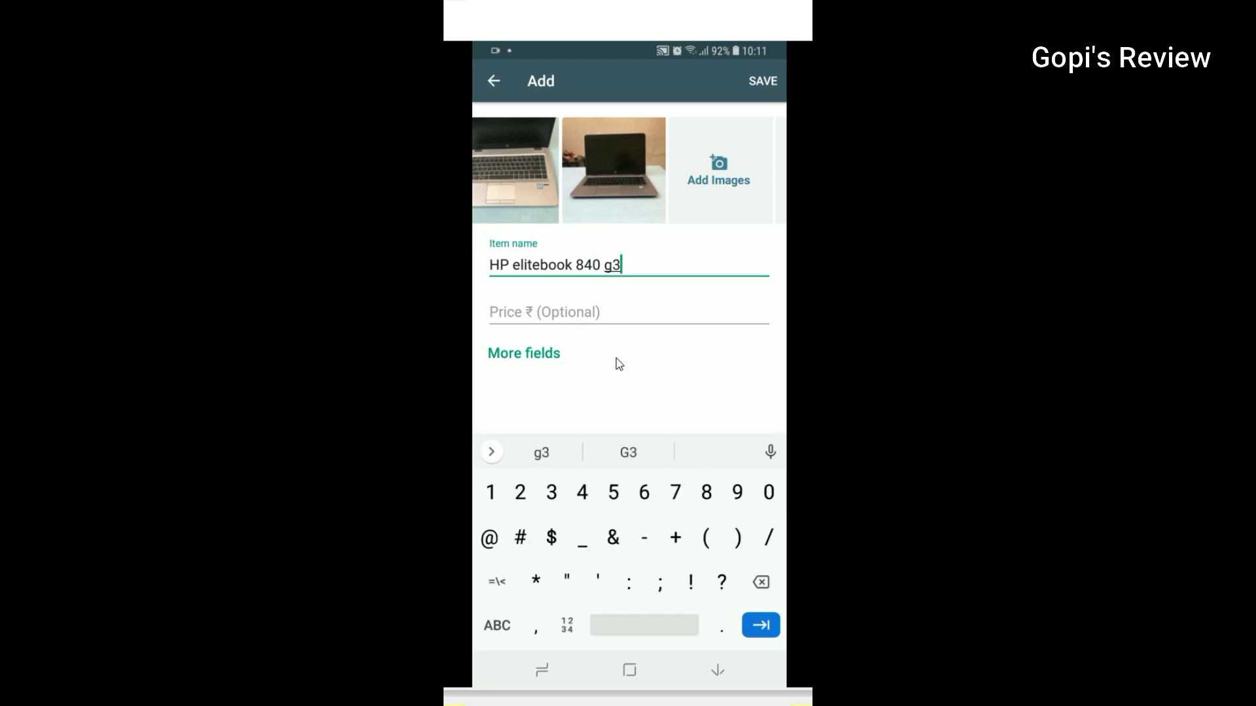
{"action": "key", "text": "Tab"}
{"action": "type", "text": "340"}
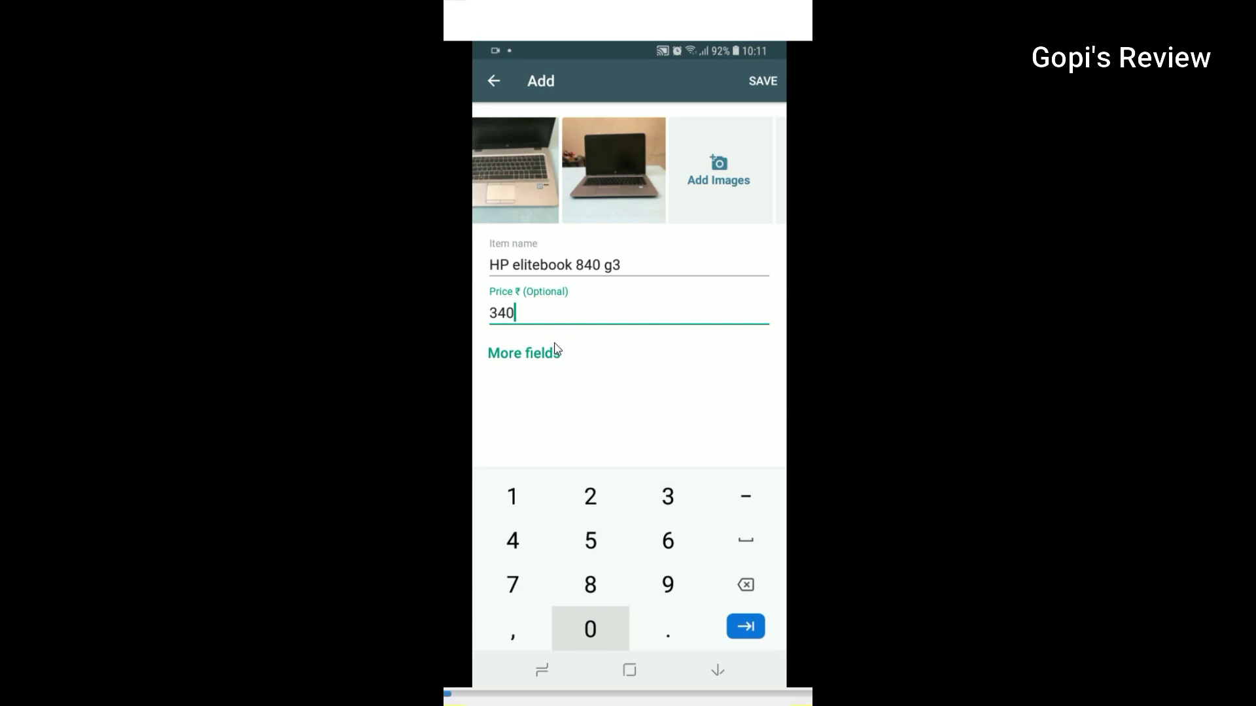
{"action": "type", "text": "00"}
Start the description with 'Intel i5 6th gen processor' and '8gb DDR 4ram' lines.
{"action": "left_click", "coordinate": [527, 354]}
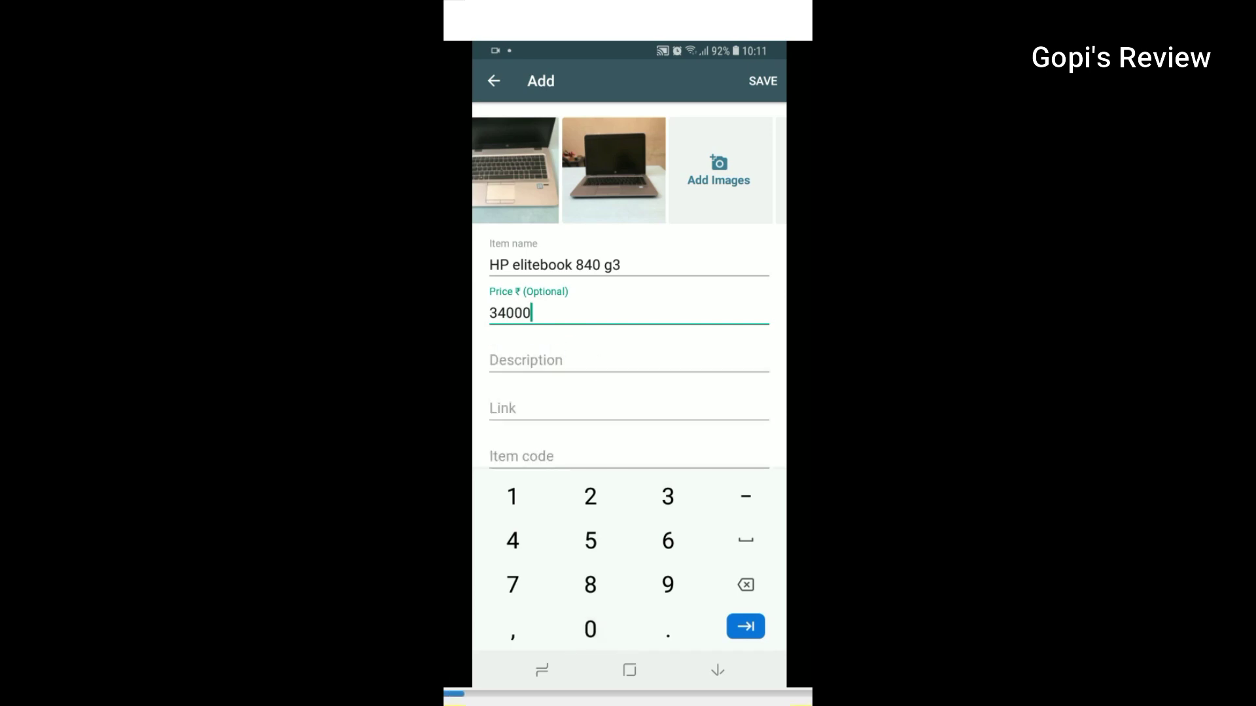
{"action": "key", "text": "Tab"}
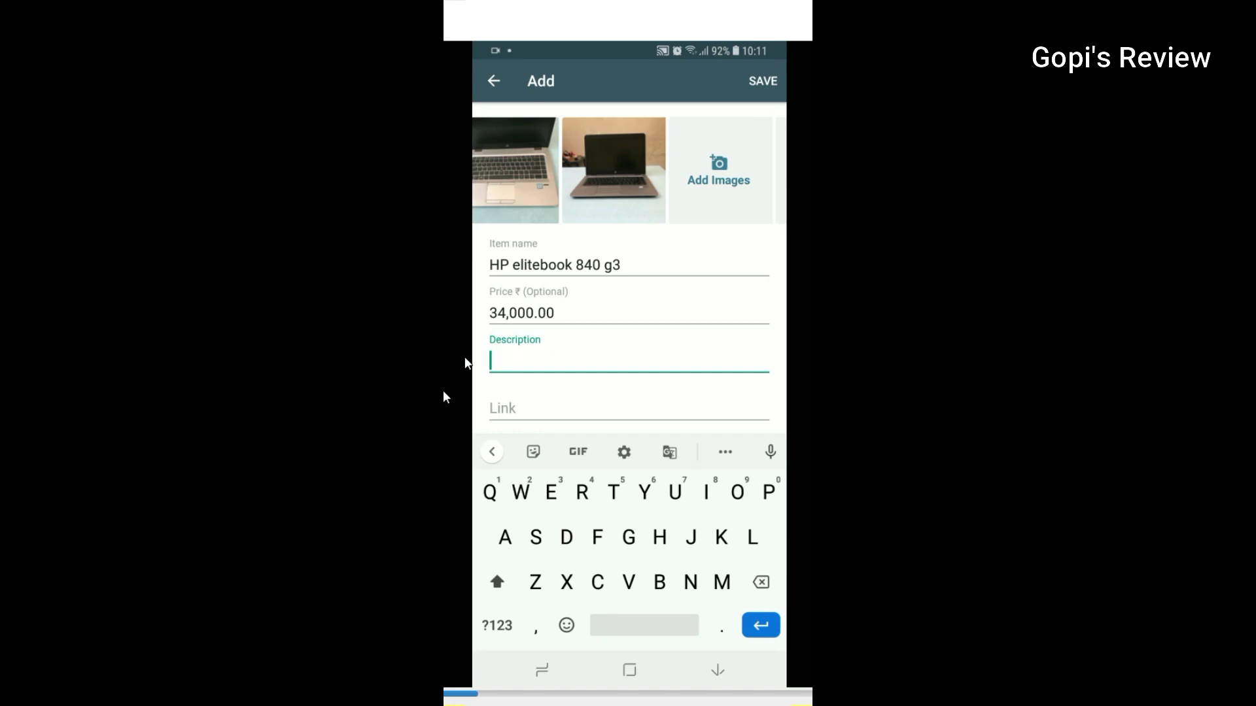
{"action": "type", "text": "Intel i"}
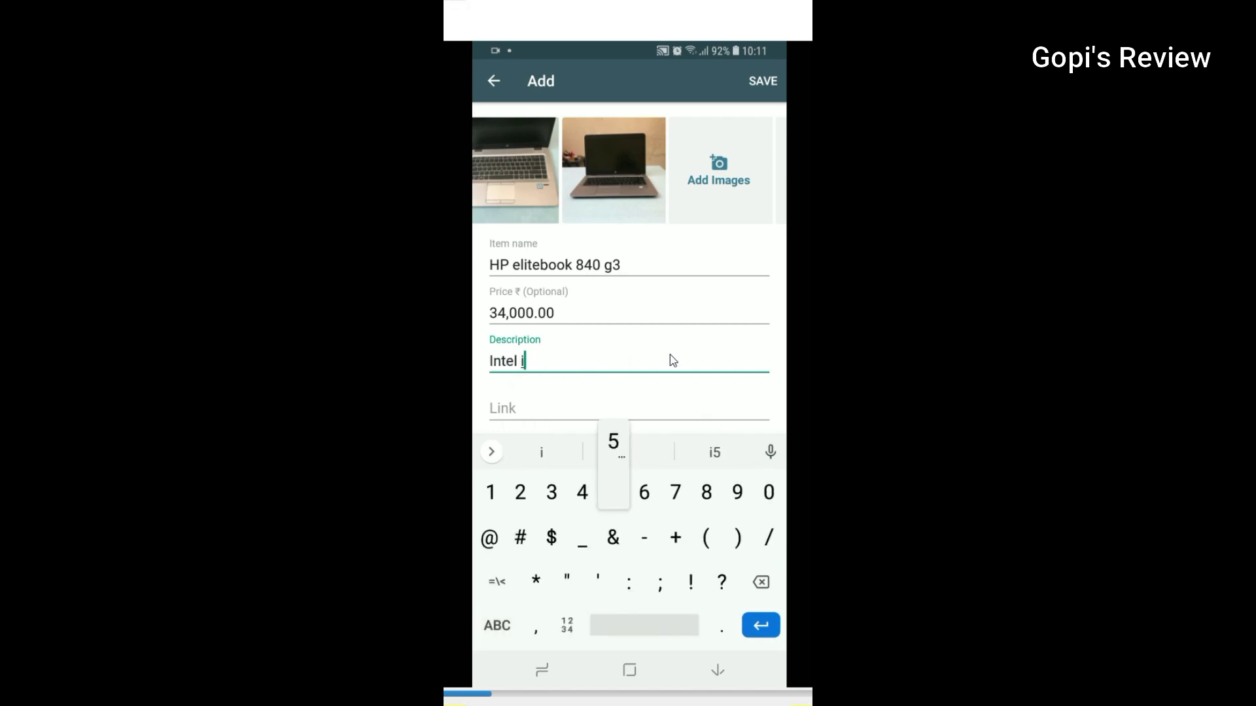
{"action": "type", "text": "5 6tj"}
{"action": "key", "text": "BackSpace"}
{"action": "key", "text": "BackSpace"}
{"action": "key", "text": "BackSpace"}
{"action": "type", "text": "th gen processor"}
{"action": "key", "text": "Return"}
{"action": "type", "text": "8g"}
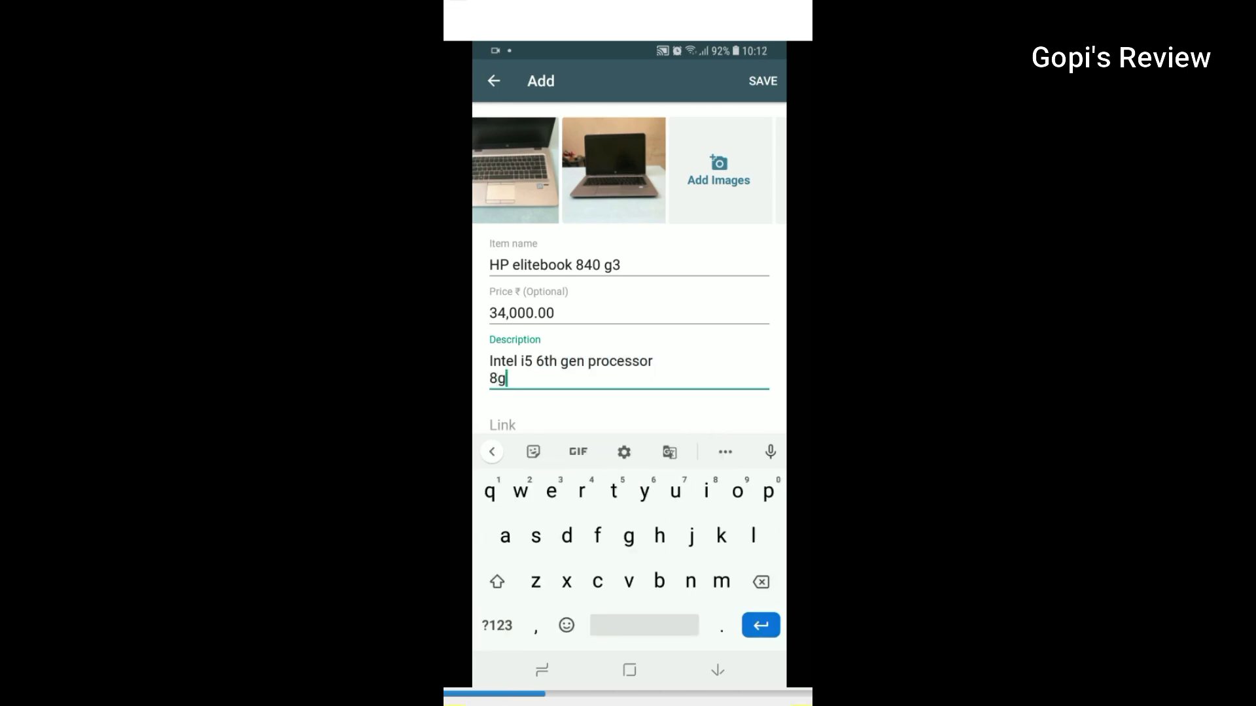
{"action": "type", "text": "b DDR 4ram"}
{"action": "key", "text": "Return"}
Add description lines '256gb SSD' and 'Intel i5 6th gen integrated graphics'.
{"action": "left_click", "coordinate": [497, 625]}
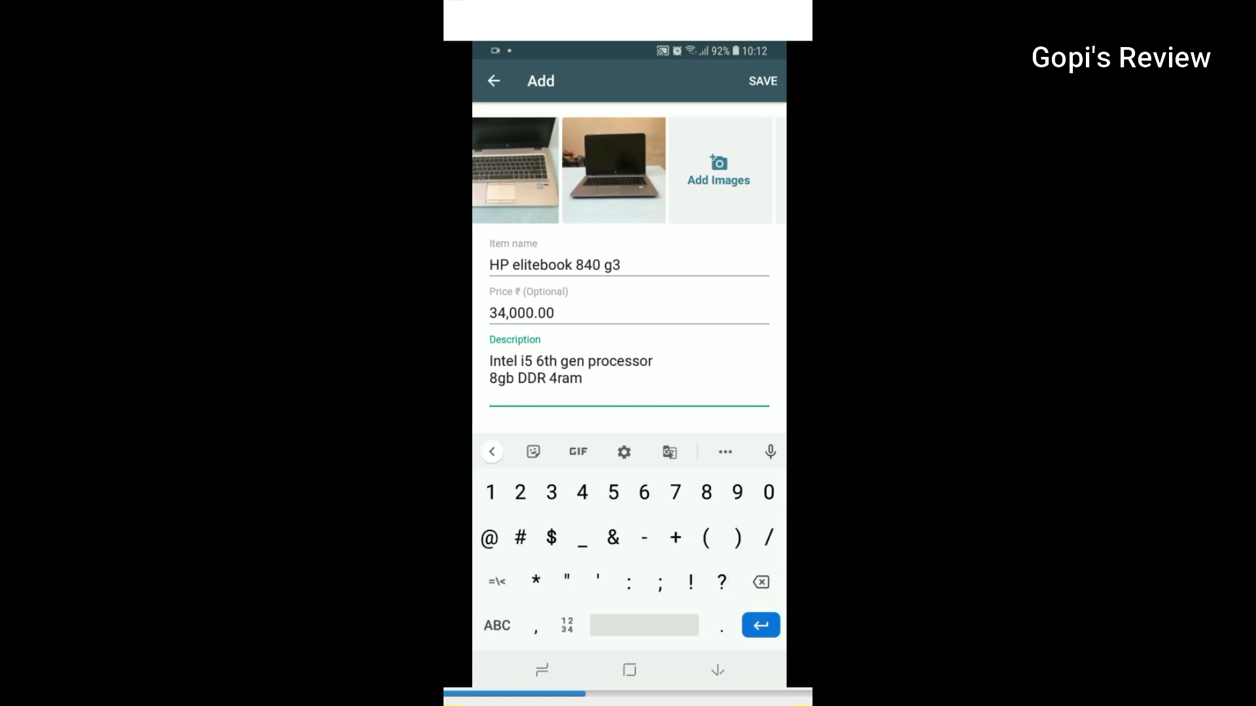
{"action": "type", "text": "256"}
{"action": "left_click", "coordinate": [498, 625]}
{"action": "type", "text": "gb"}
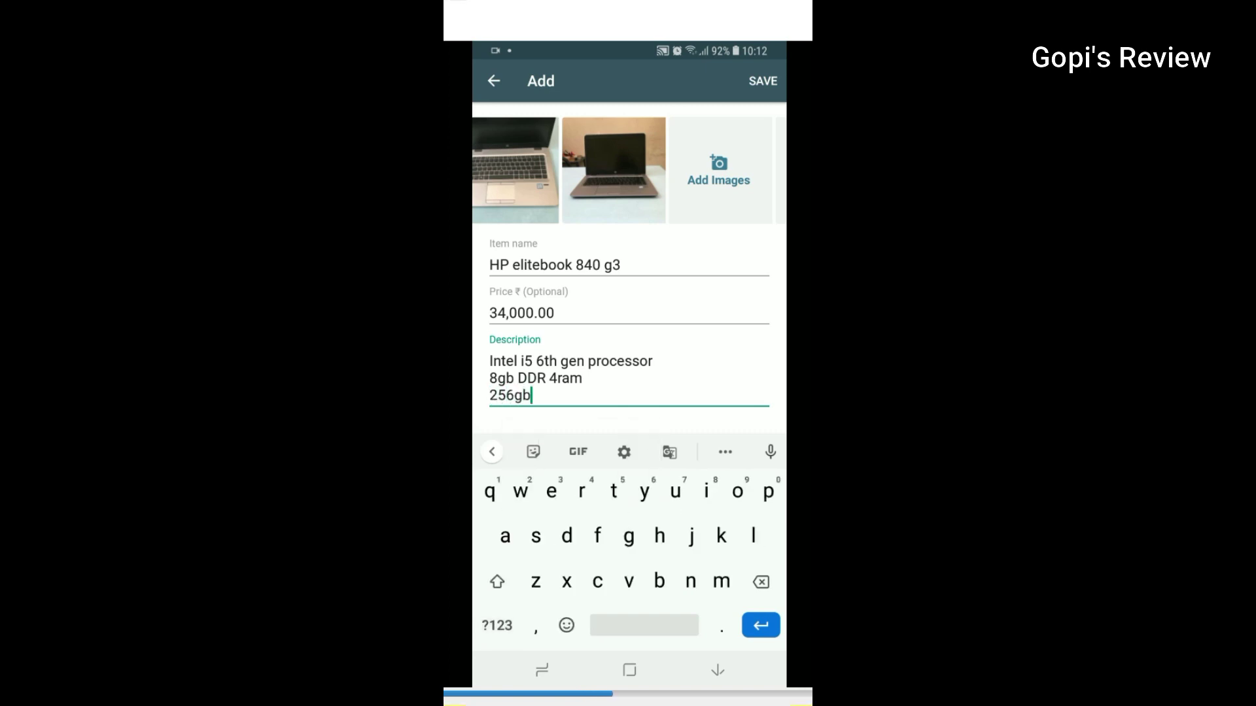
{"action": "type", "text": " SSD"}
{"action": "key", "text": "Return"}
{"action": "type", "text": "Intel "}
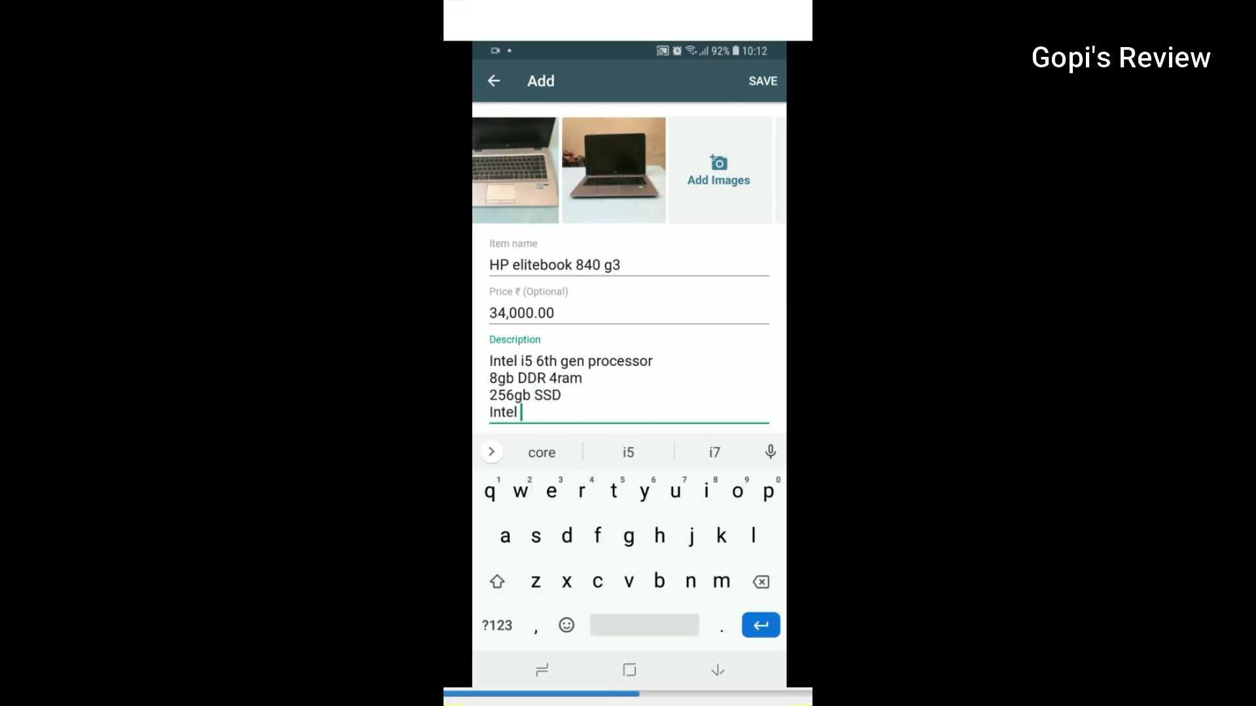
{"action": "type", "text": "i5 6th gen"}
{"action": "key", "text": "BackSpace"}
{"action": "key", "text": "BackSpace"}
{"action": "type", "text": "inte"}
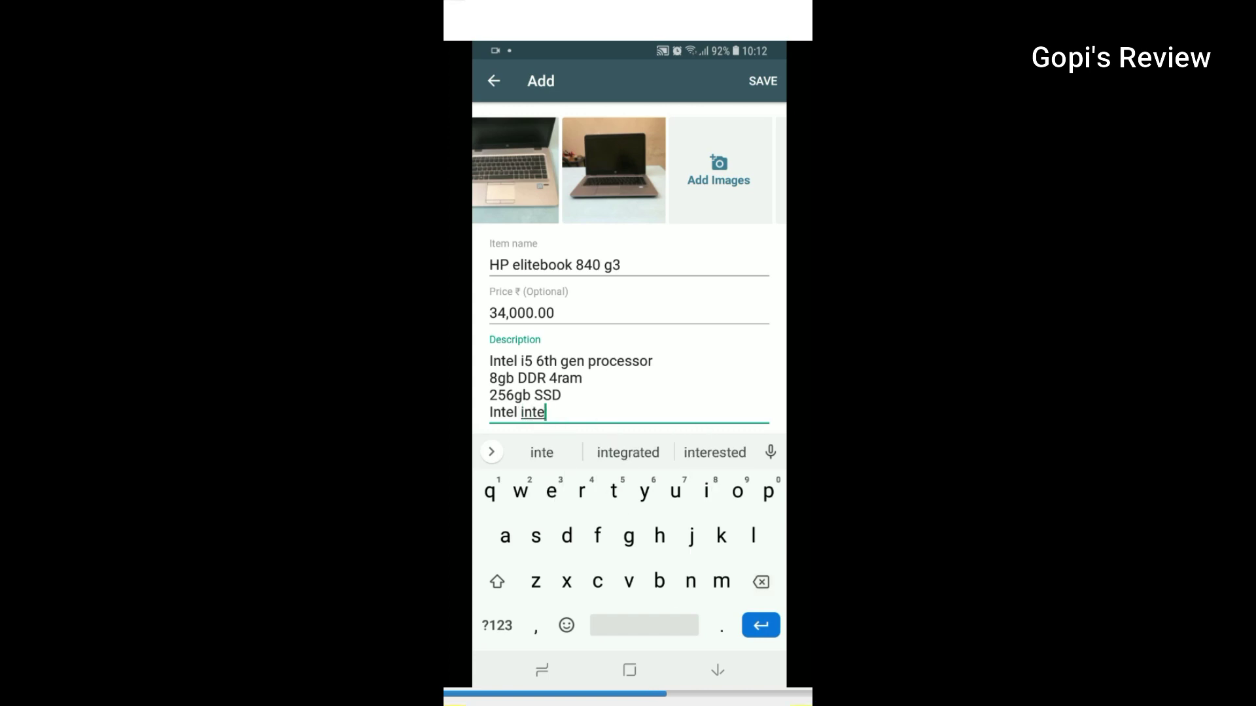
{"action": "type", "text": "grated graphics"}
{"action": "key", "text": "Return"}
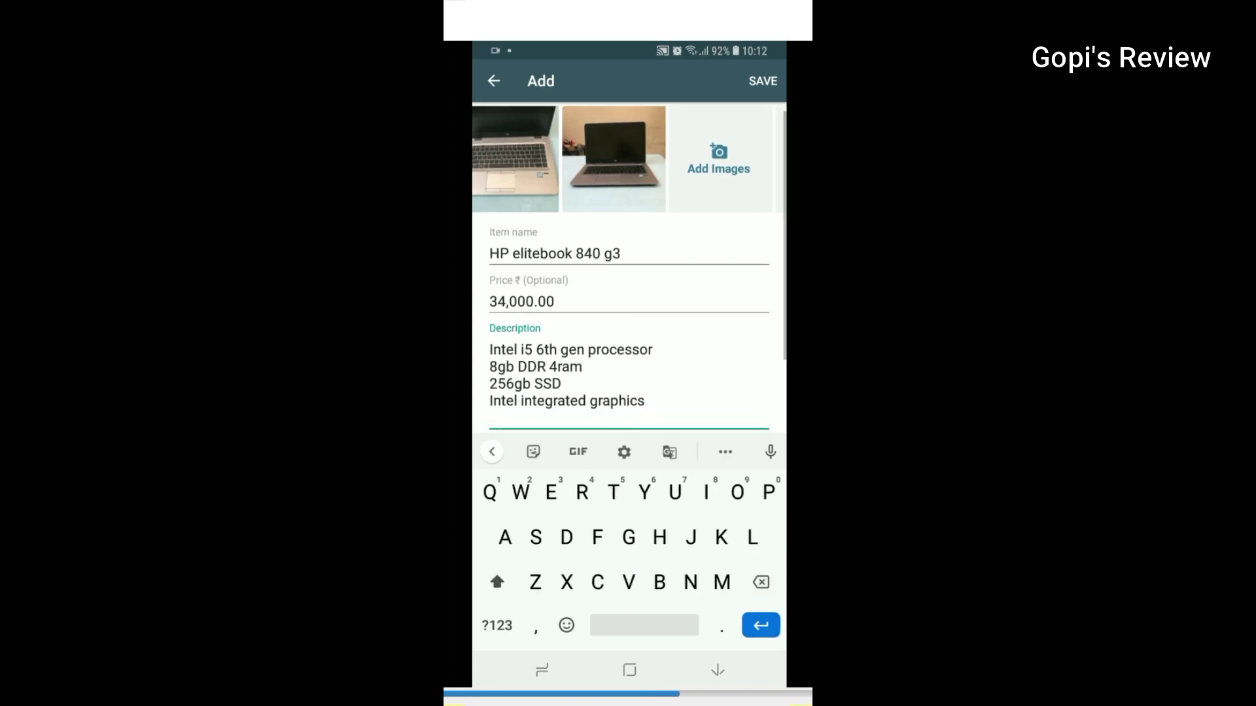
Add description lines '14" Full HD Display', 'Webcam' and 'Wifi'.
{"action": "left_click", "coordinate": [497, 626]}
{"action": "type", "text": "14\""}
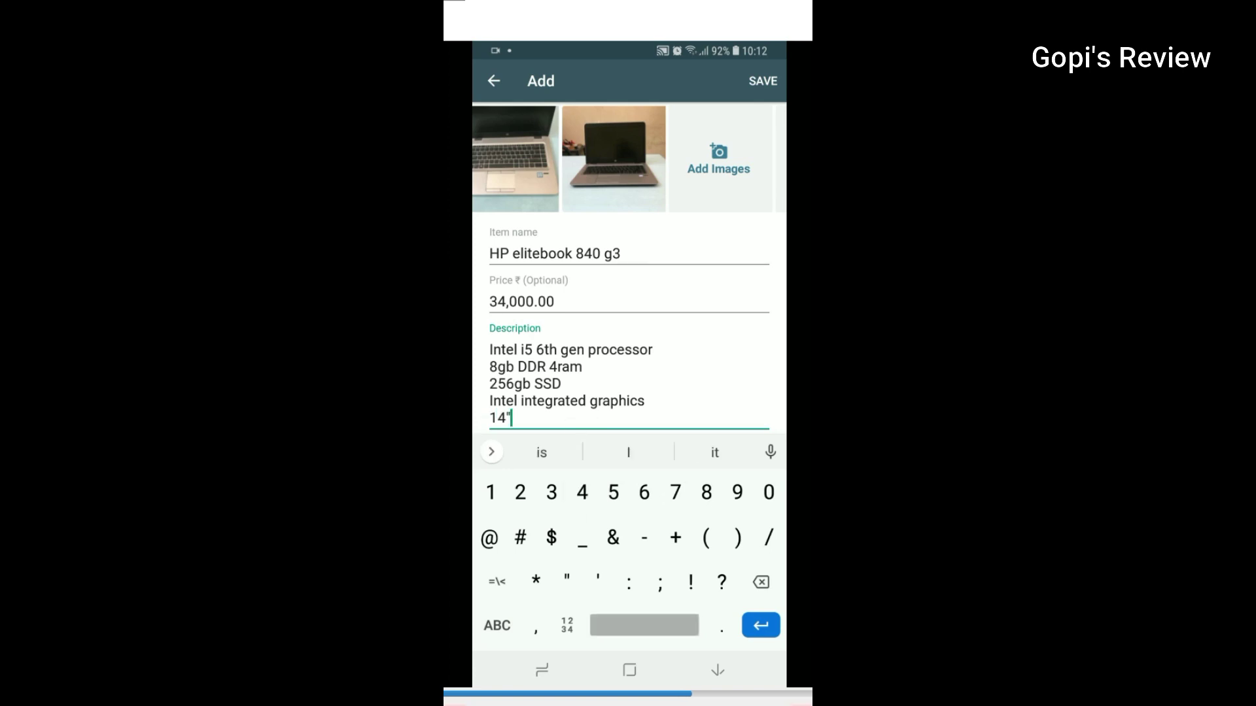
{"action": "left_click", "coordinate": [498, 625]}
{"action": "type", "text": "Full "}
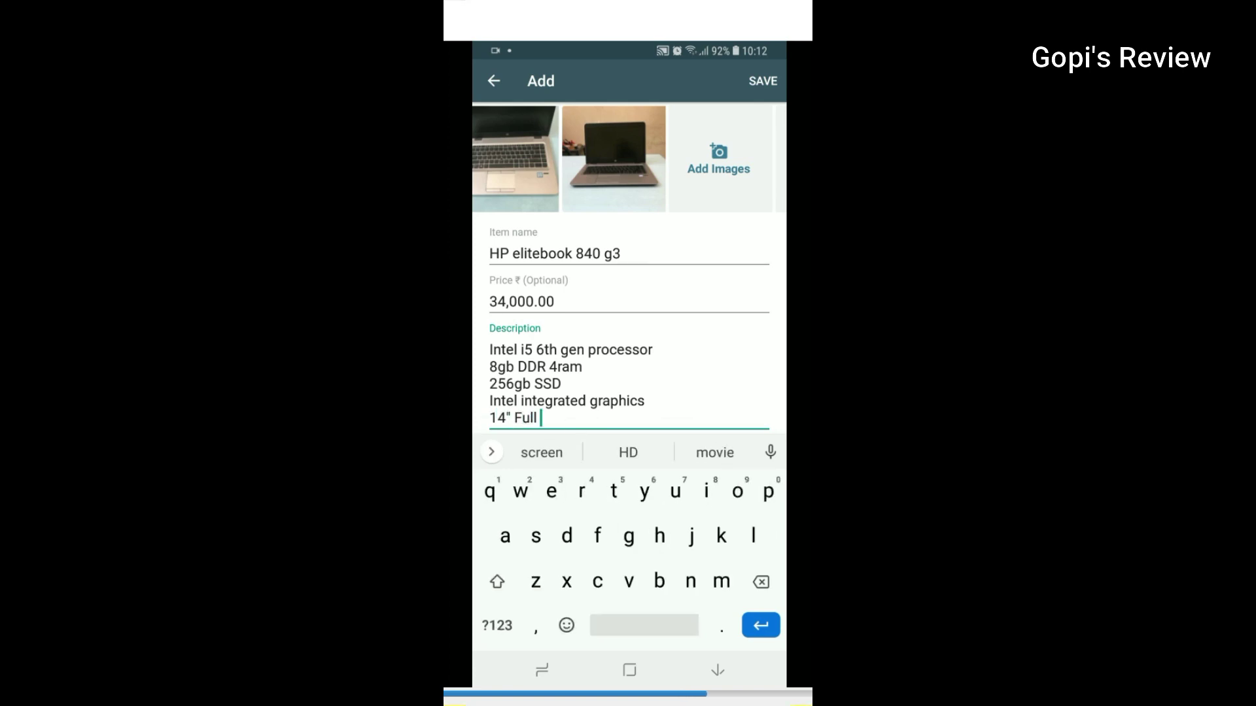
{"action": "type", "text": "HD Dis"}
{"action": "left_click", "coordinate": [628, 452]}
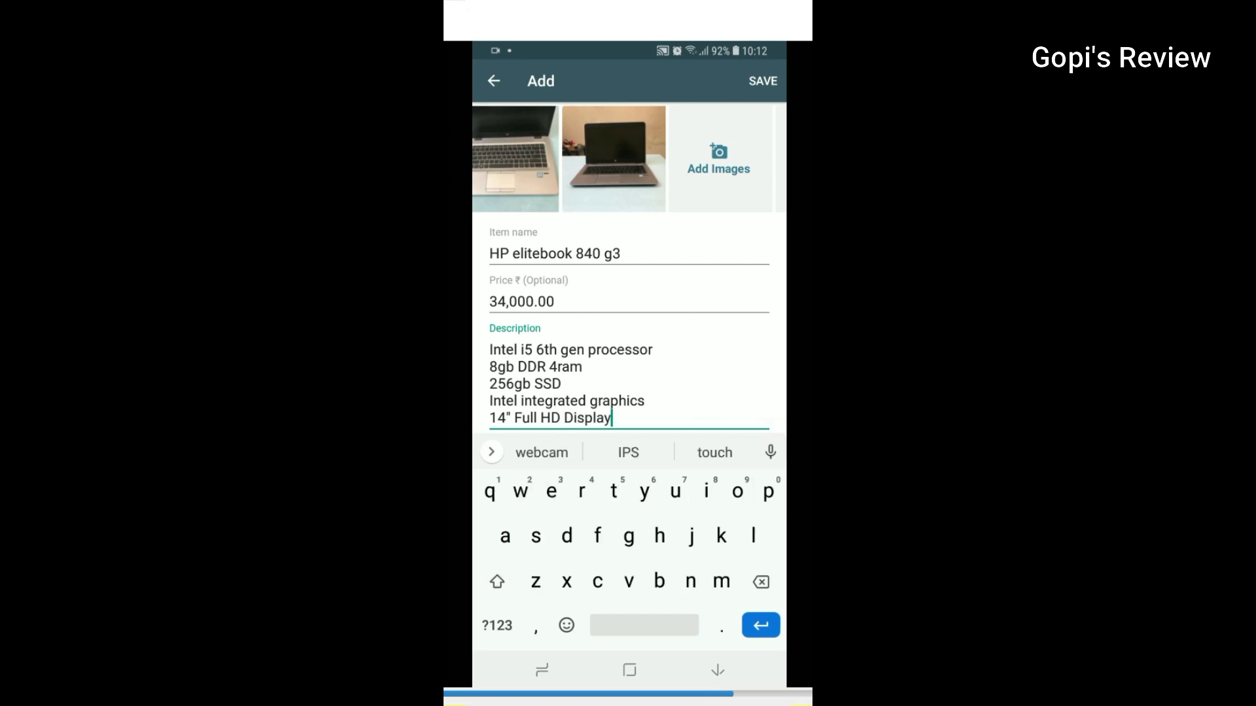
{"action": "key", "text": "Return"}
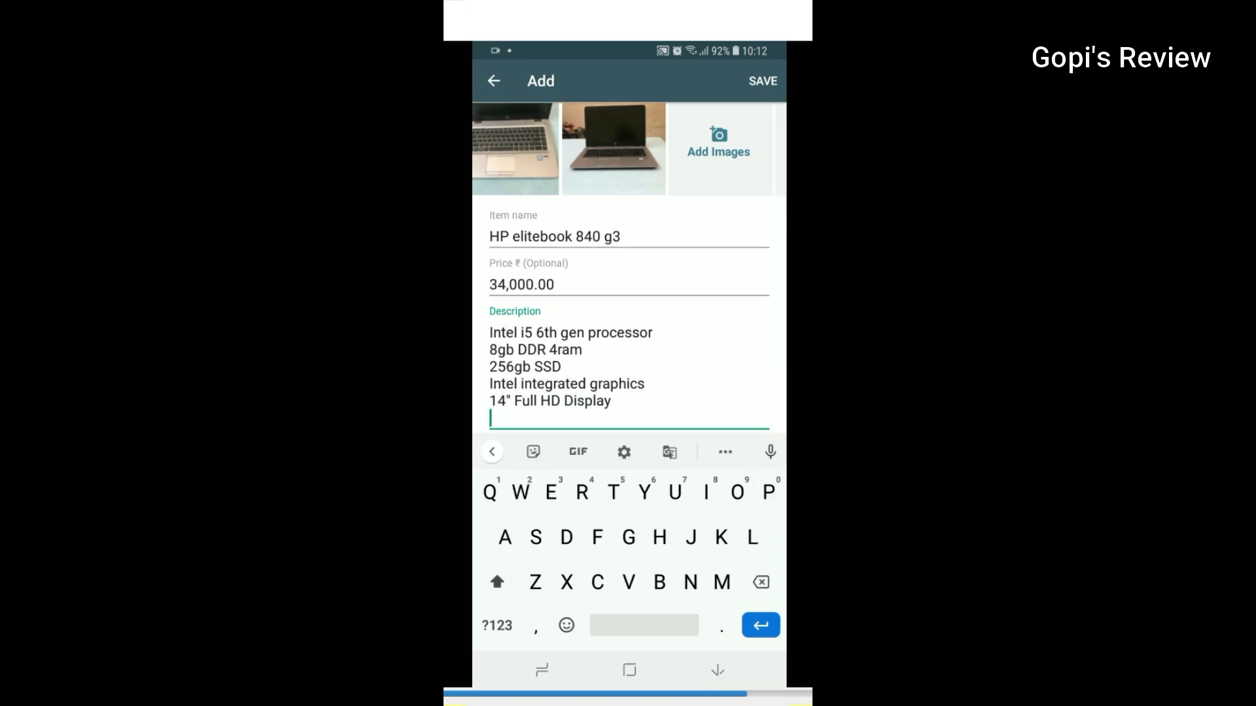
{"action": "type", "text": "Webc"}
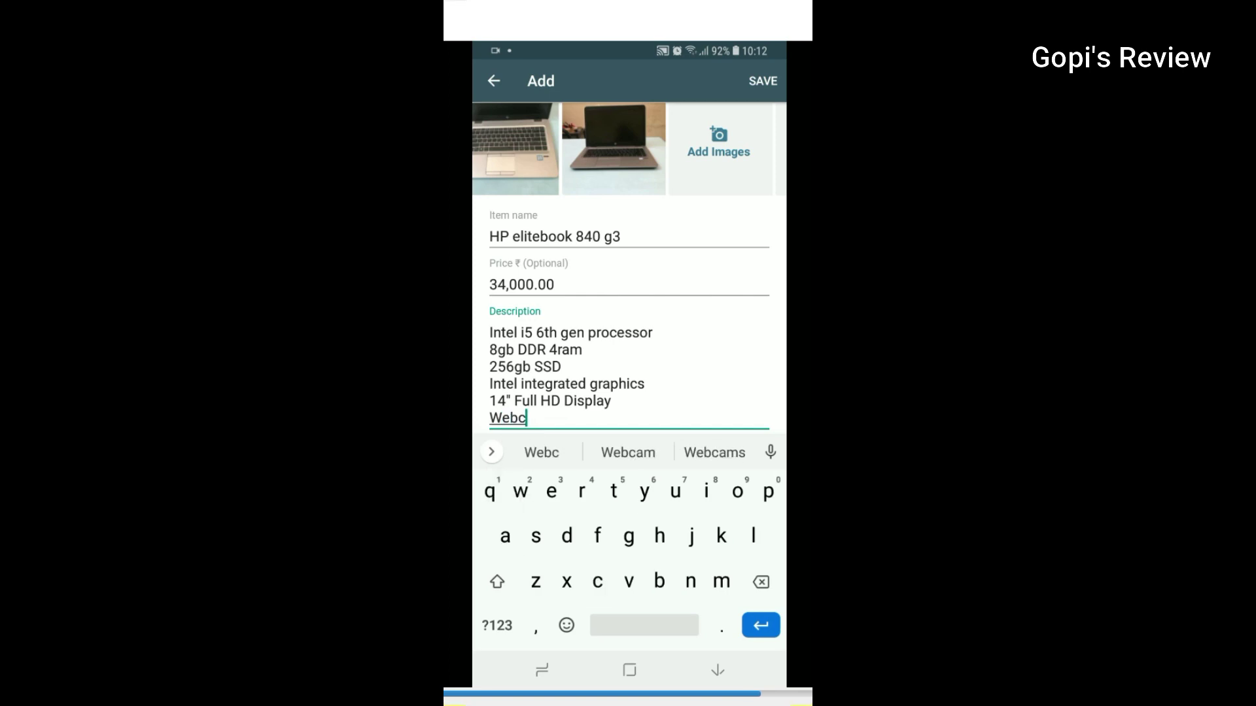
{"action": "type", "text": "am"}
{"action": "key", "text": "Return"}
{"action": "type", "text": "Wifi"}
{"action": "key", "text": "Return"}
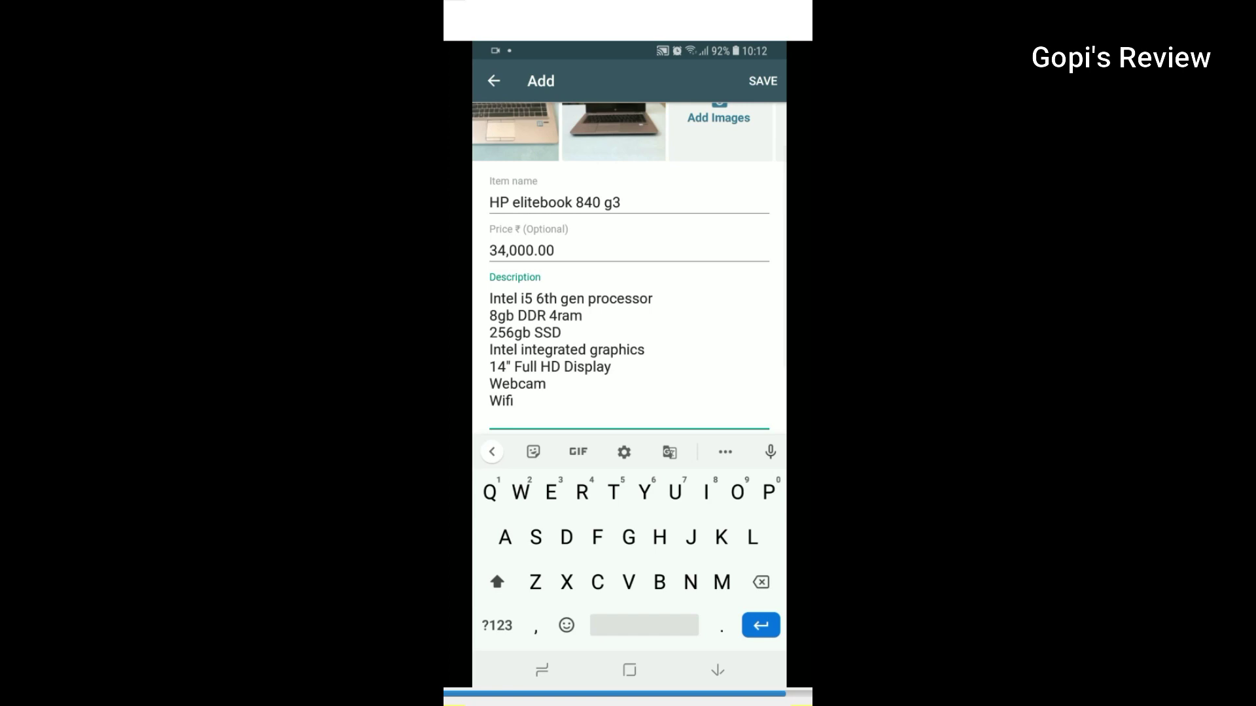
Finish with 'Good Battery Backup', '6 Months warranty' and 'Credit and Debit cards accepted'.
{"action": "type", "text": "Good Battery Backup"}
{"action": "key", "text": "Return"}
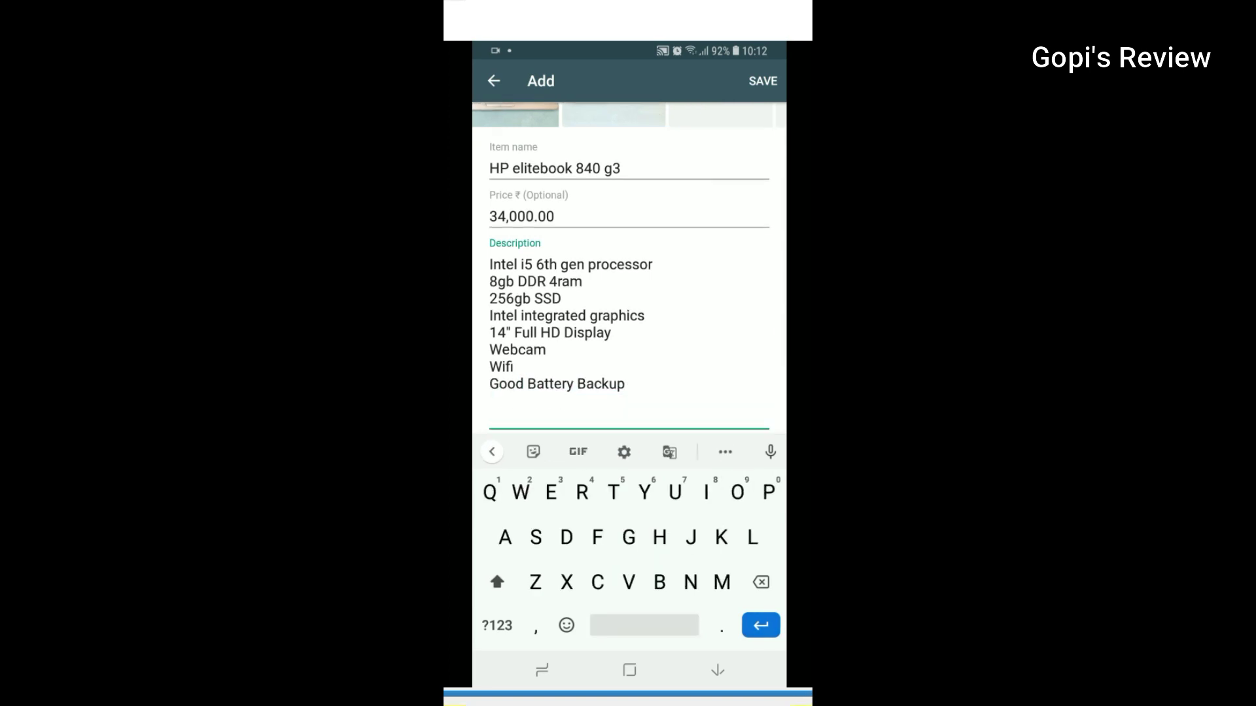
{"action": "type", "text": "6 "}
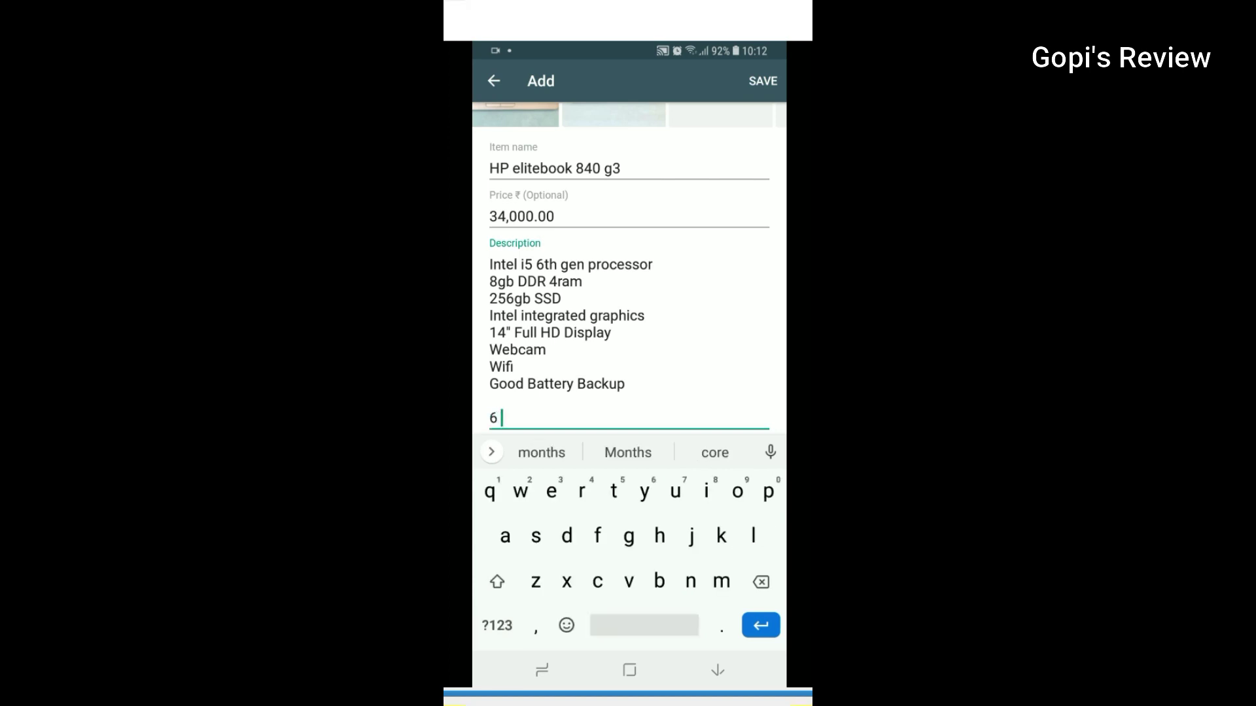
{"action": "type", "text": "Months warranty"}
{"action": "key", "text": "Return"}
{"action": "type", "text": "Credit "}
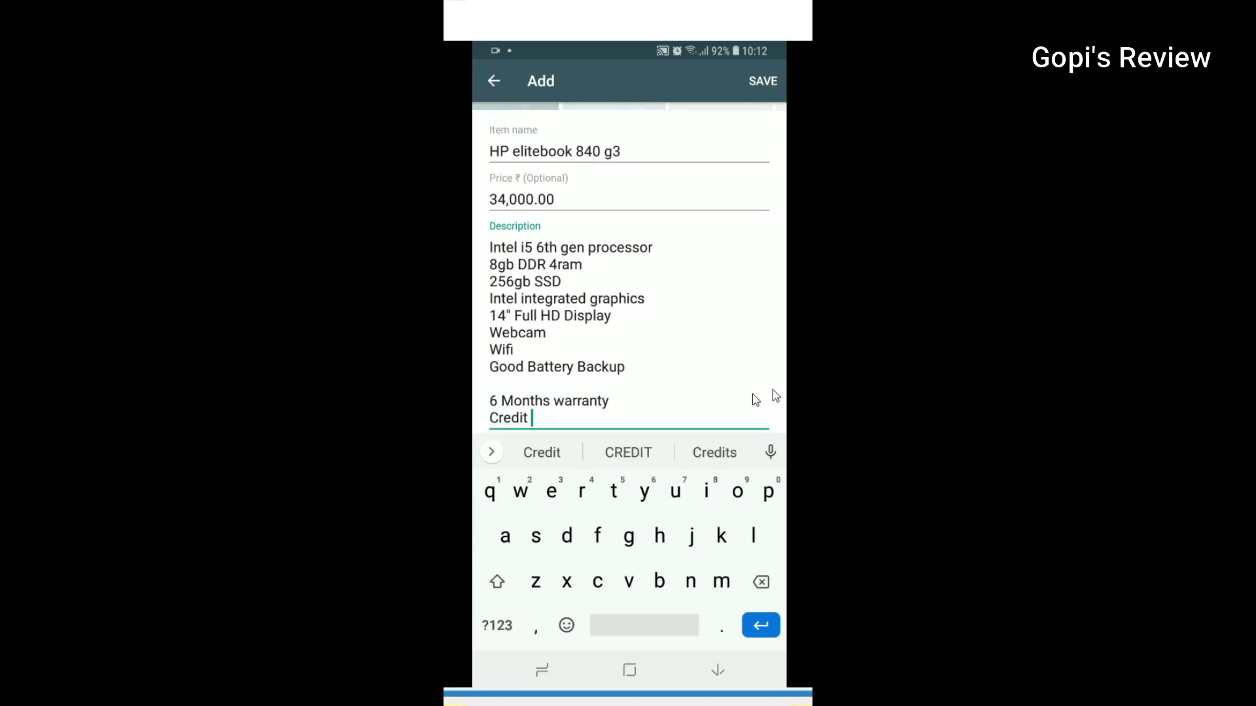
{"action": "type", "text": "and Debit cards"}
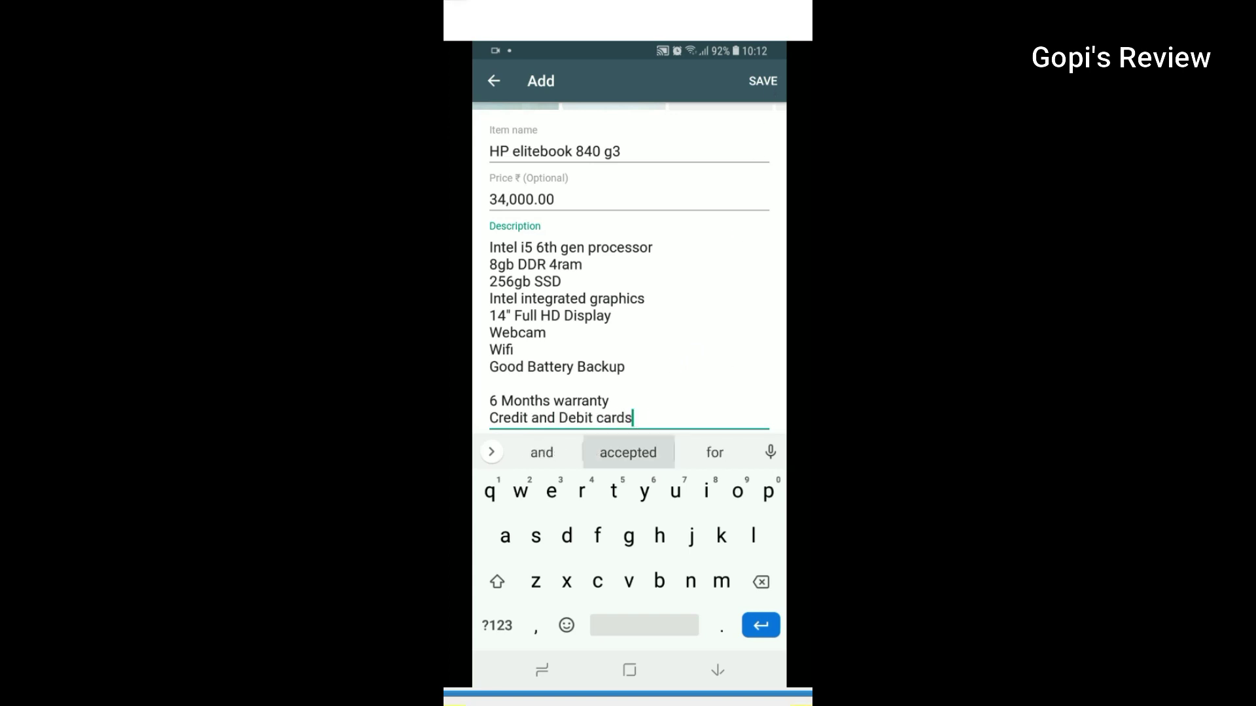
{"action": "type", "text": " accepted"}
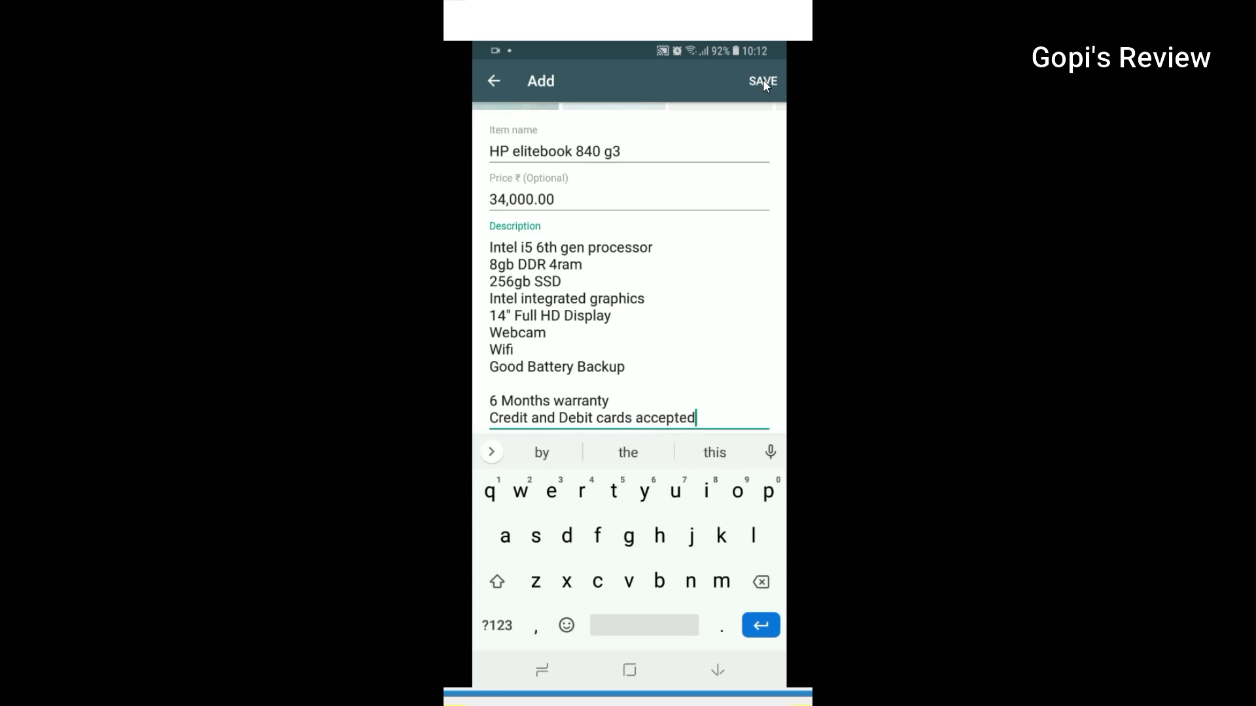
Save the HP elitebook 840 g3 item and return to Business tools.
{"action": "left_click", "coordinate": [762, 79]}
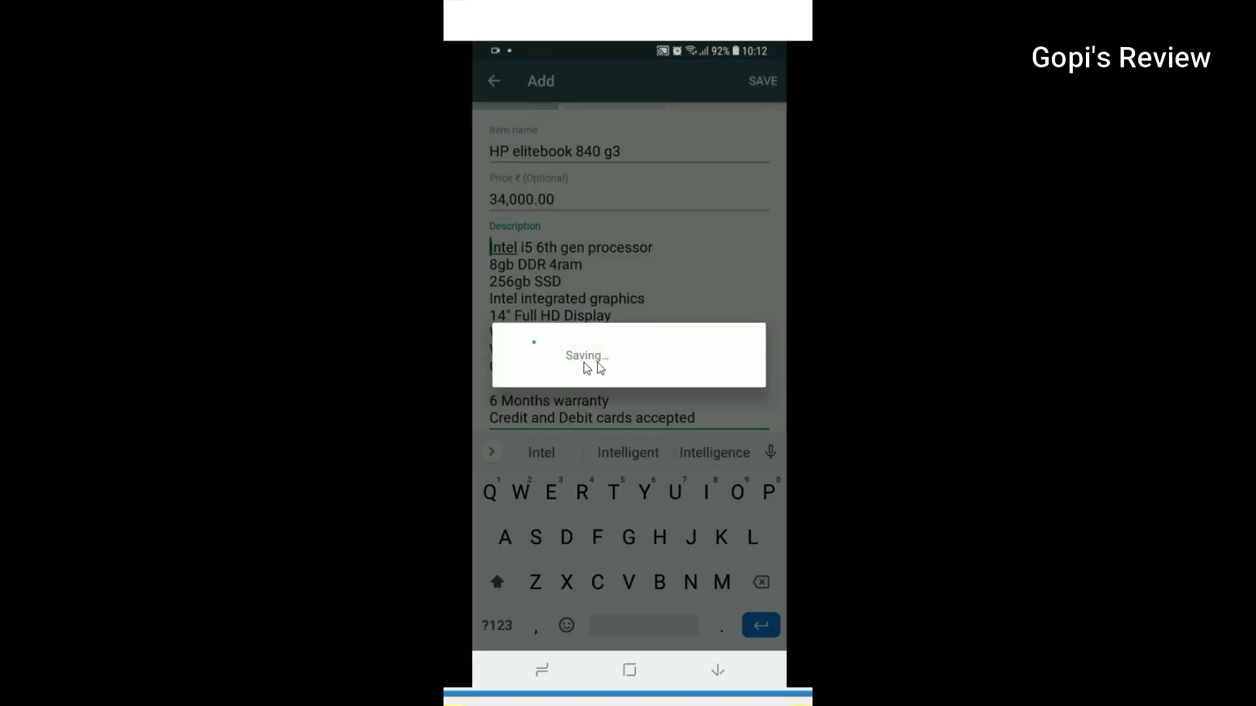
{"action": "scroll", "coordinate": [624, 384], "scroll_direction": "up", "scroll_amount": 10}
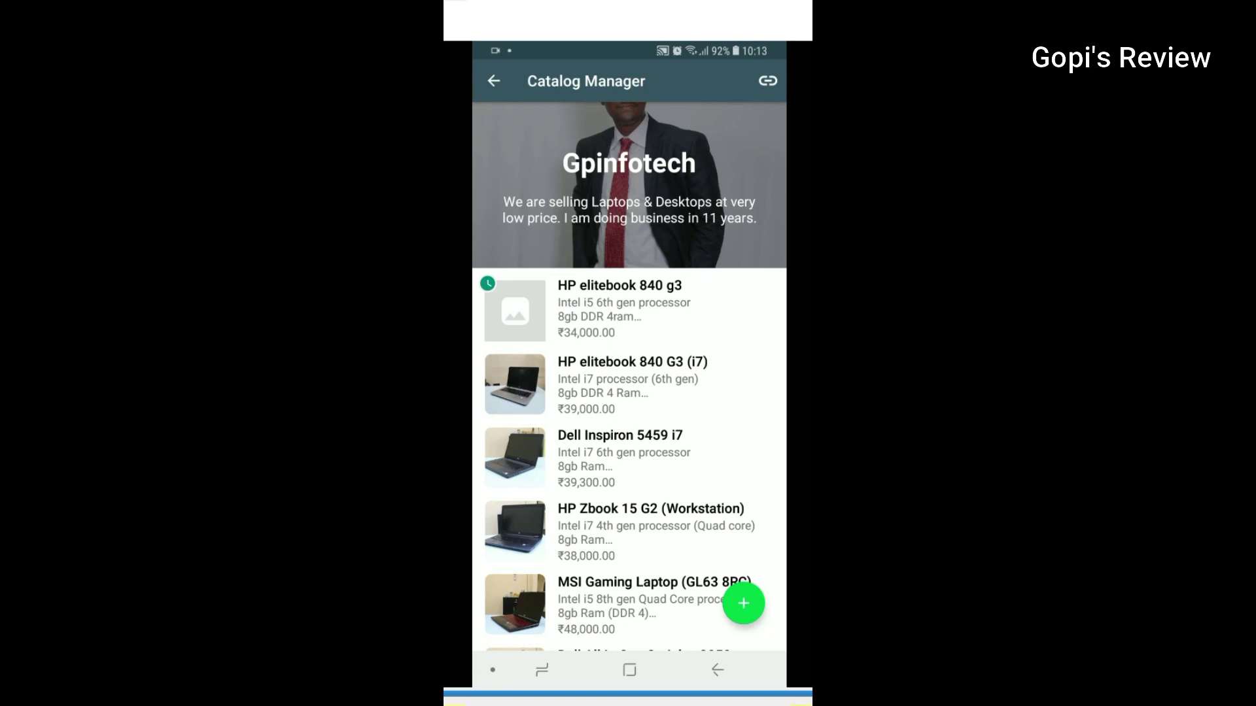
{"action": "key", "text": "Escape"}
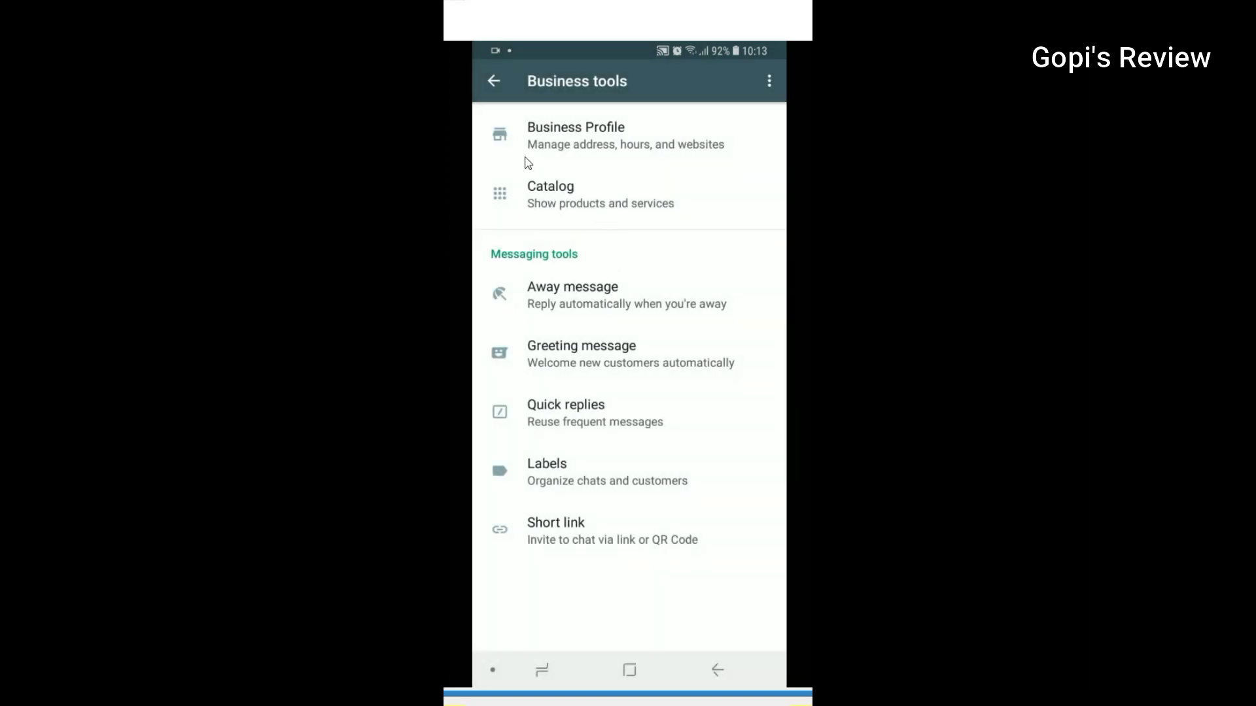
Open the HP elitebook 840 g3 product page from the Catalog.
{"action": "left_click", "coordinate": [567, 157]}
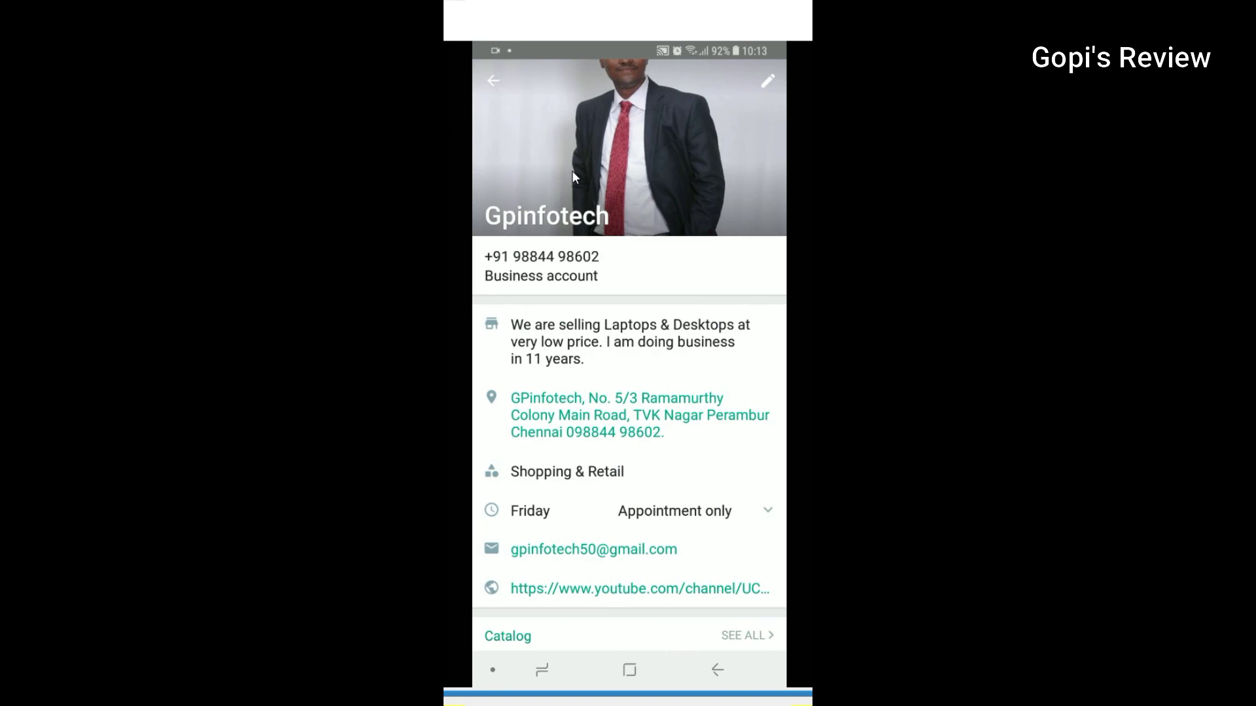
{"action": "key", "text": "Escape"}
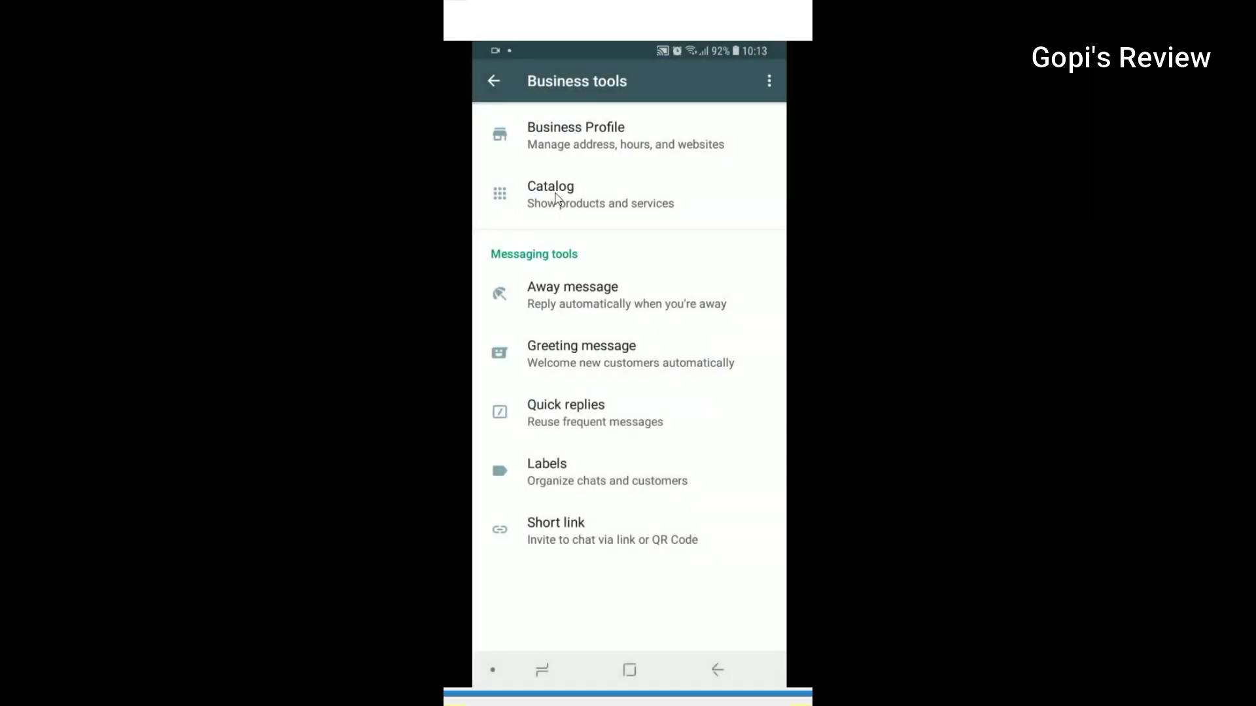
{"action": "left_click", "coordinate": [586, 225]}
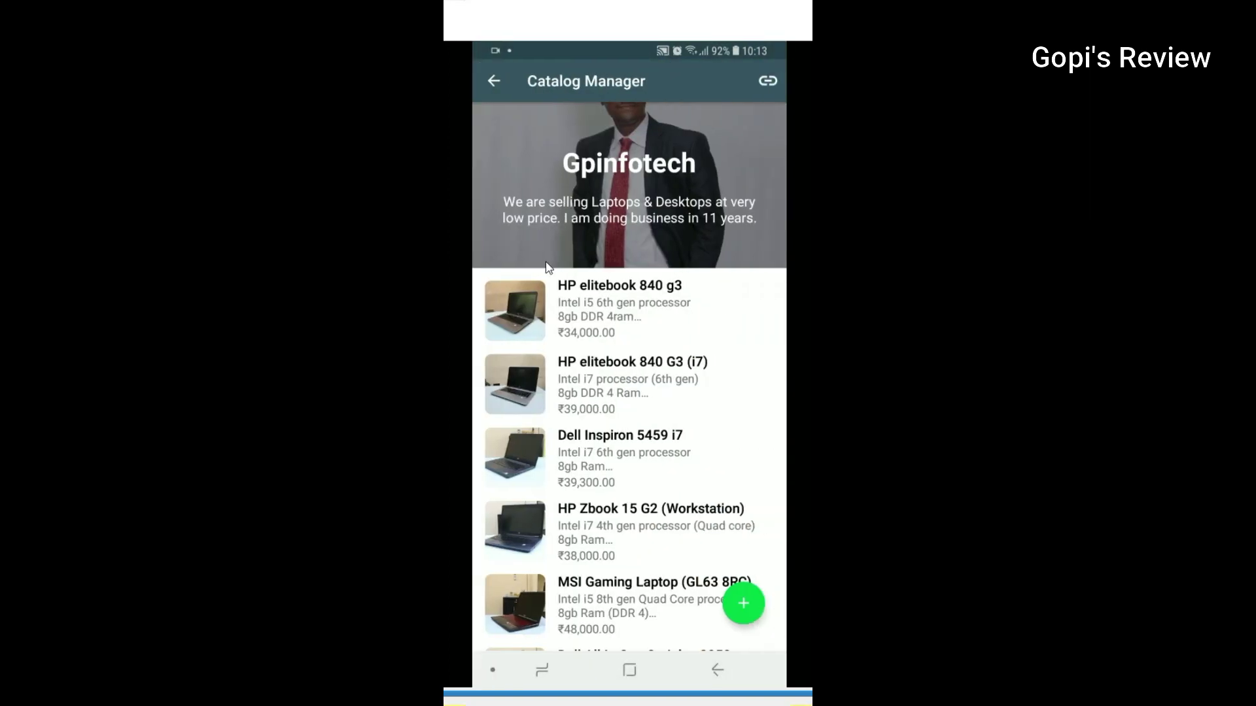
{"action": "left_click", "coordinate": [589, 321]}
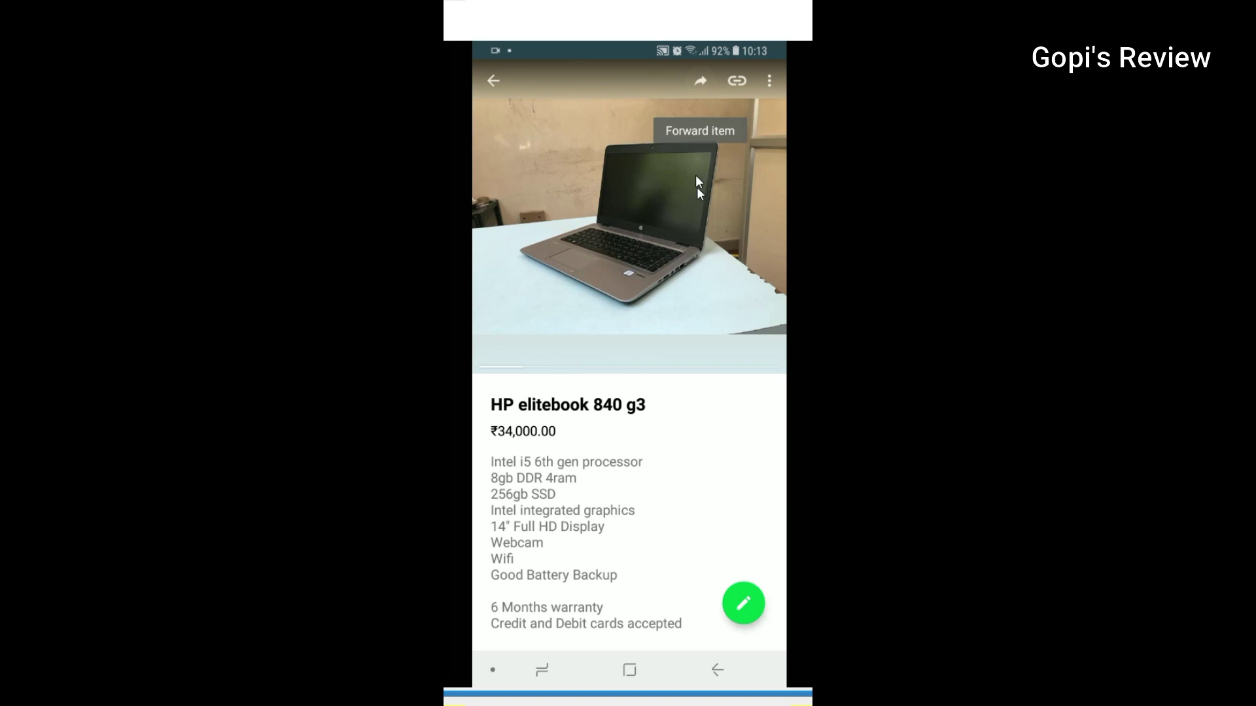
Forward the item to four chats found by searching 'gpin'.
{"action": "left_click", "coordinate": [688, 113]}
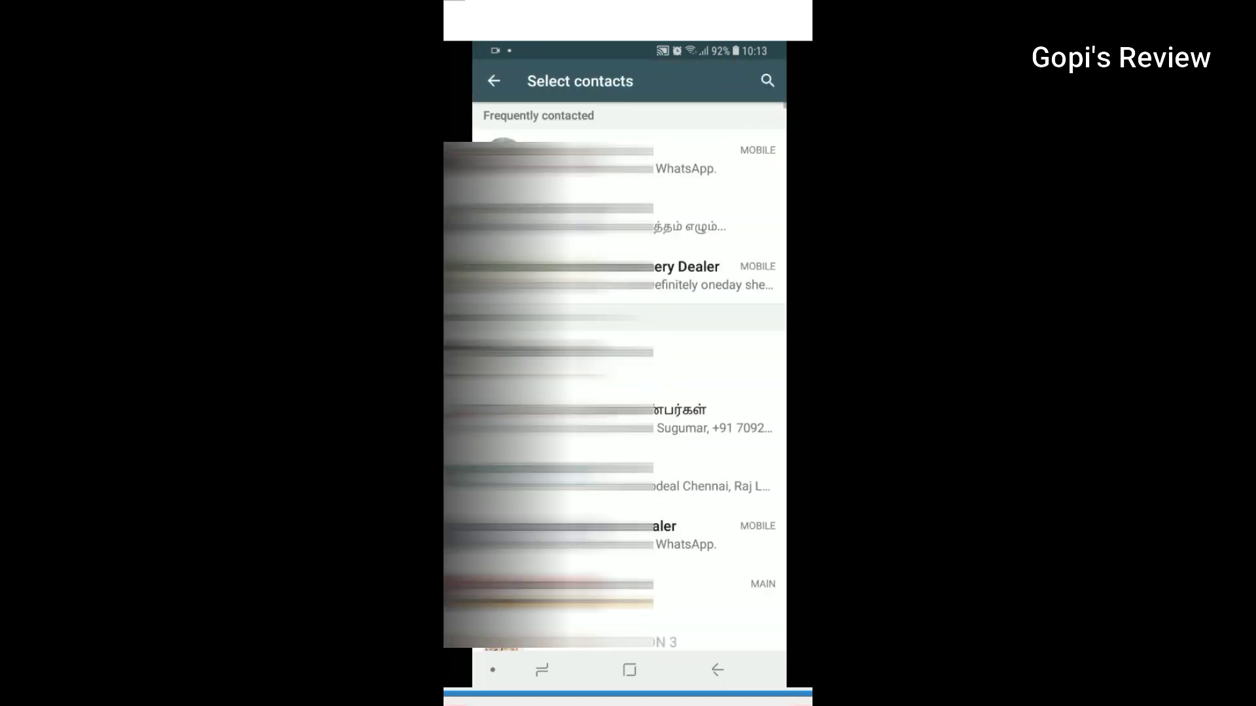
{"action": "left_click", "coordinate": [768, 81]}
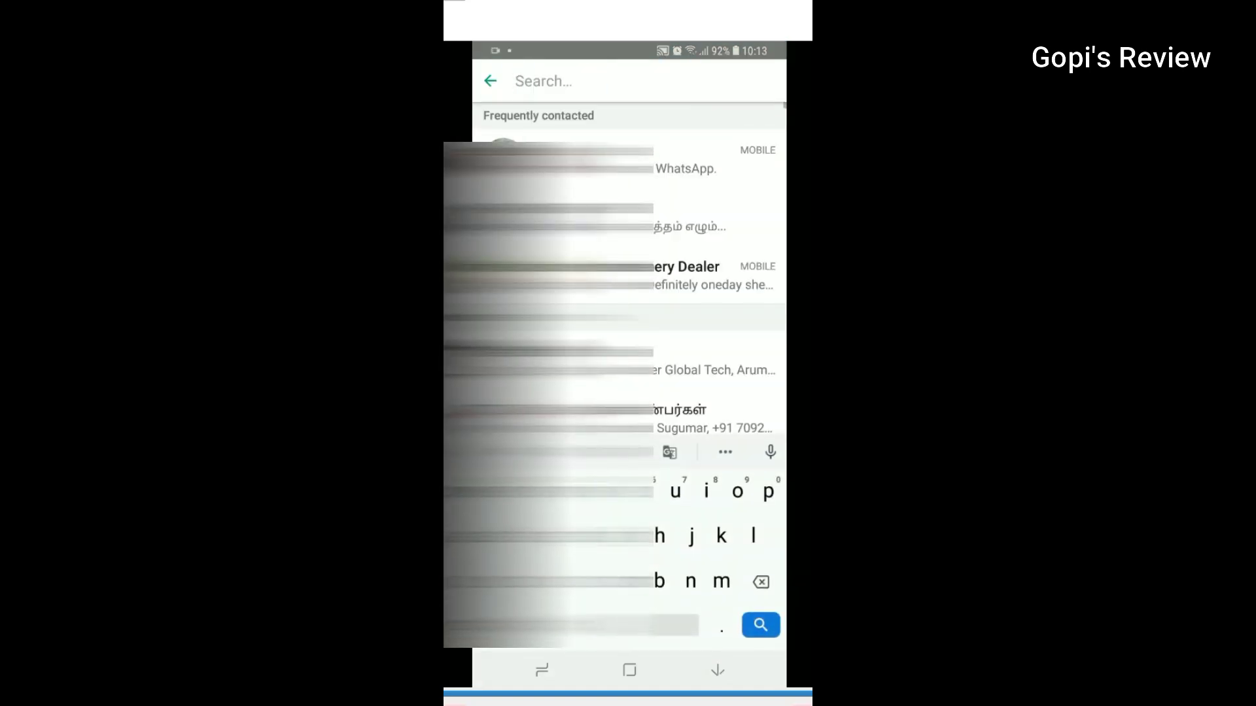
{"action": "type", "text": "gpin"}
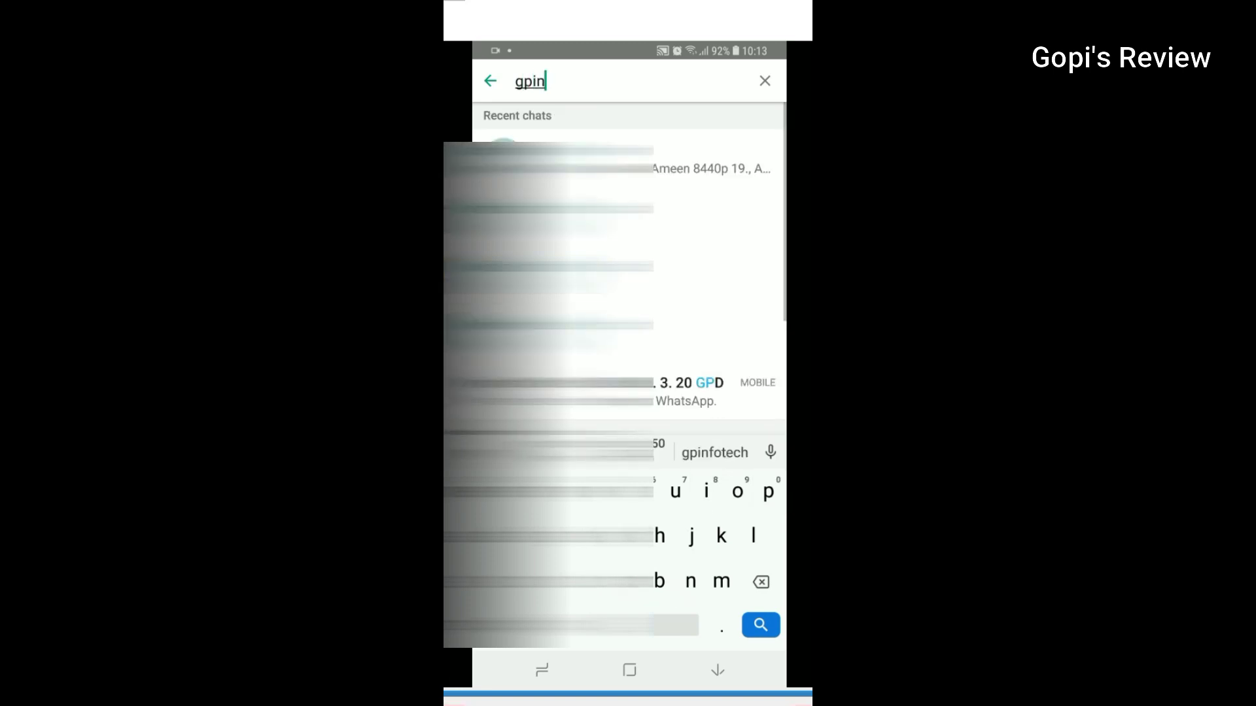
{"action": "left_click", "coordinate": [713, 334]}
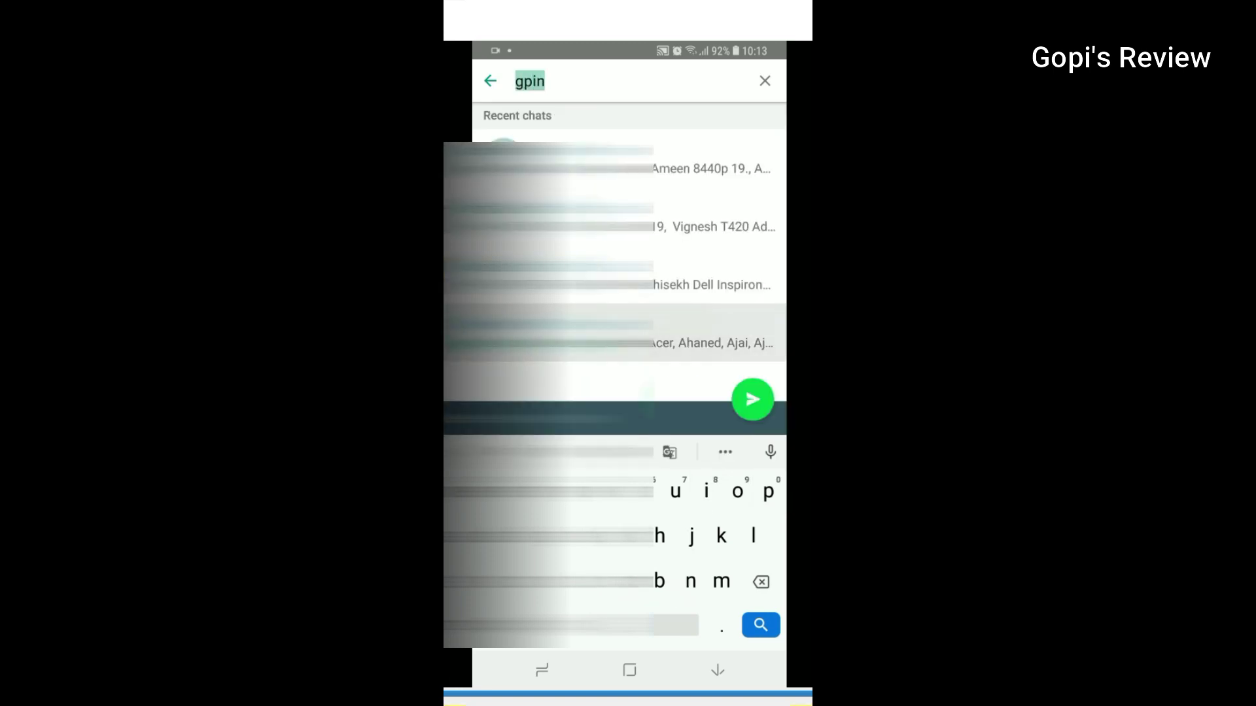
{"action": "left_click", "coordinate": [713, 274]}
{"action": "left_click", "coordinate": [714, 217]}
{"action": "left_click", "coordinate": [714, 158]}
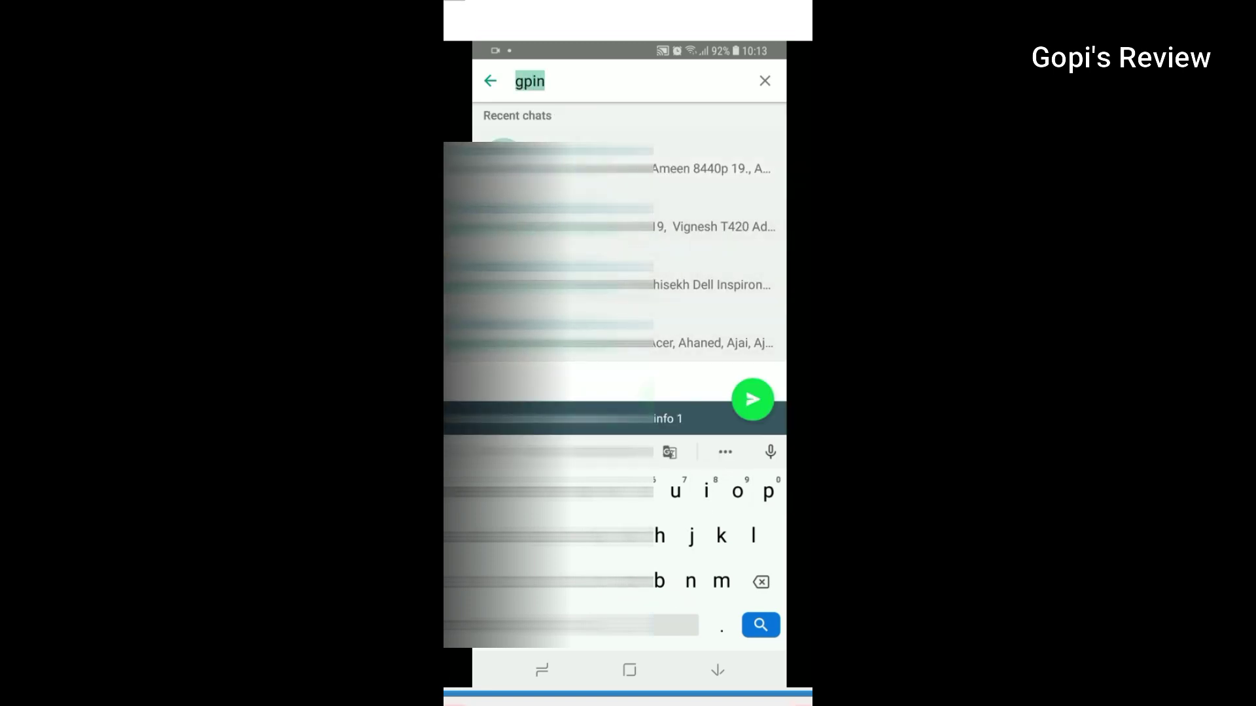
{"action": "left_click", "coordinate": [759, 404]}
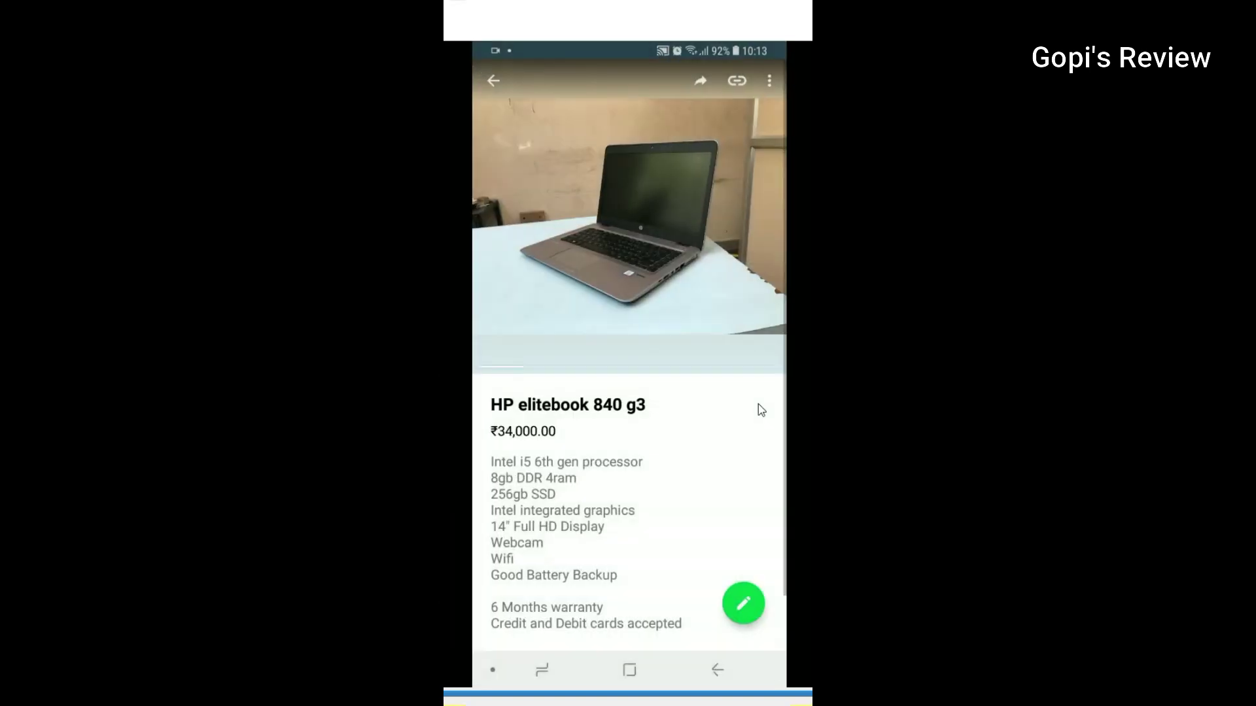
Go back through catalog, Business tools and Settings to the main chat list.
{"action": "right_click", "coordinate": [672, 415]}
{"action": "right_click", "coordinate": [667, 434]}
{"action": "right_click", "coordinate": [669, 436]}
{"action": "right_click", "coordinate": [652, 382]}
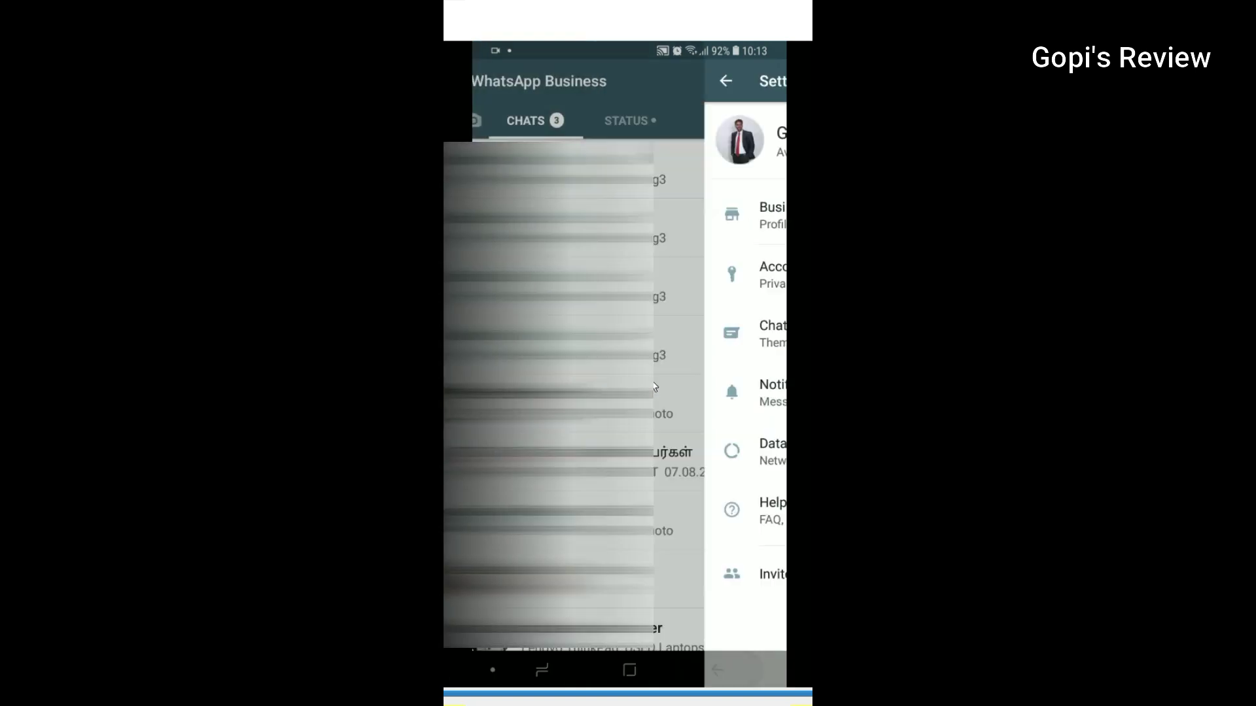